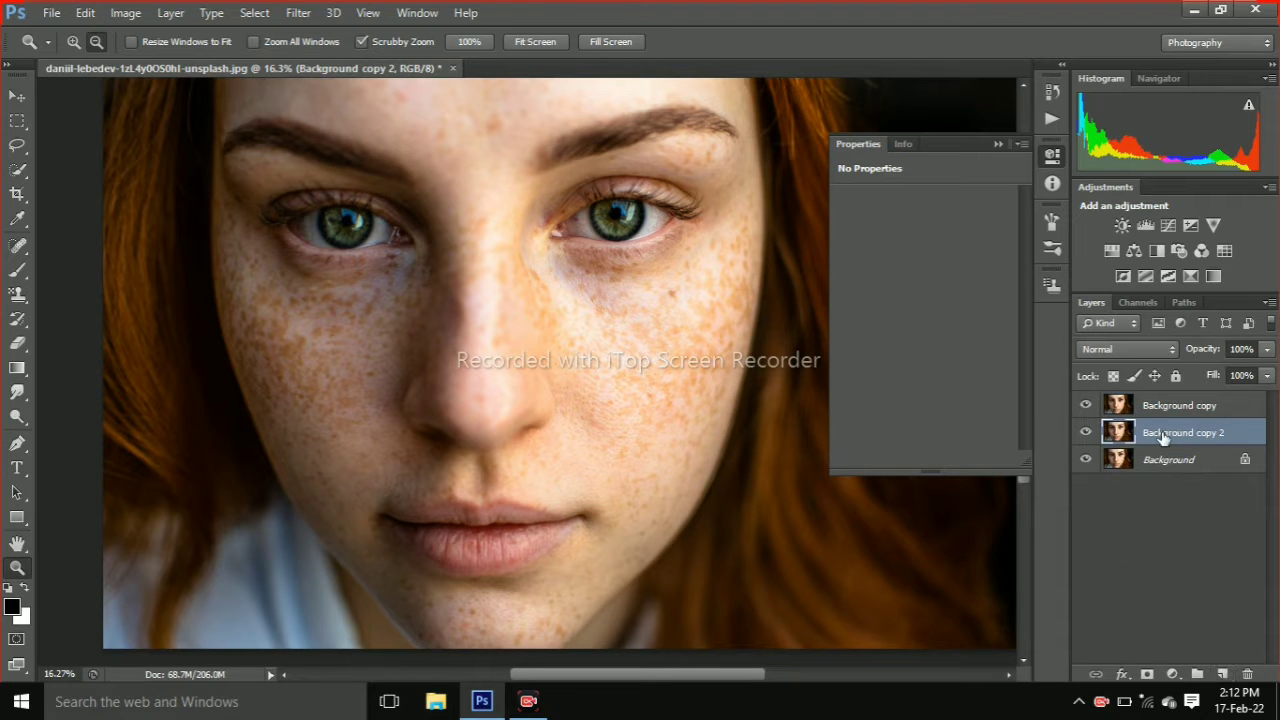
- Convert the Background copy 2 and Background copy layers to smart objects
{"action": "right_click", "coordinate": [1166, 434]}
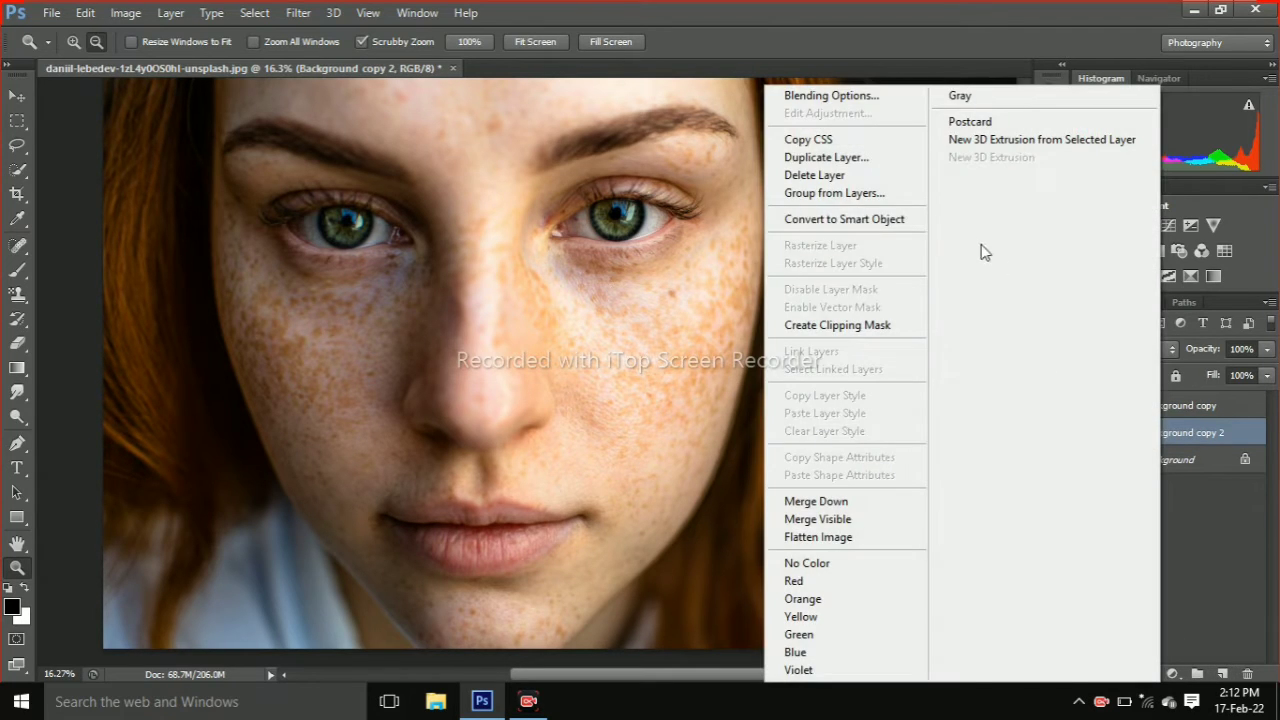
{"action": "left_click", "coordinate": [917, 221]}
{"action": "left_click", "coordinate": [1207, 408]}
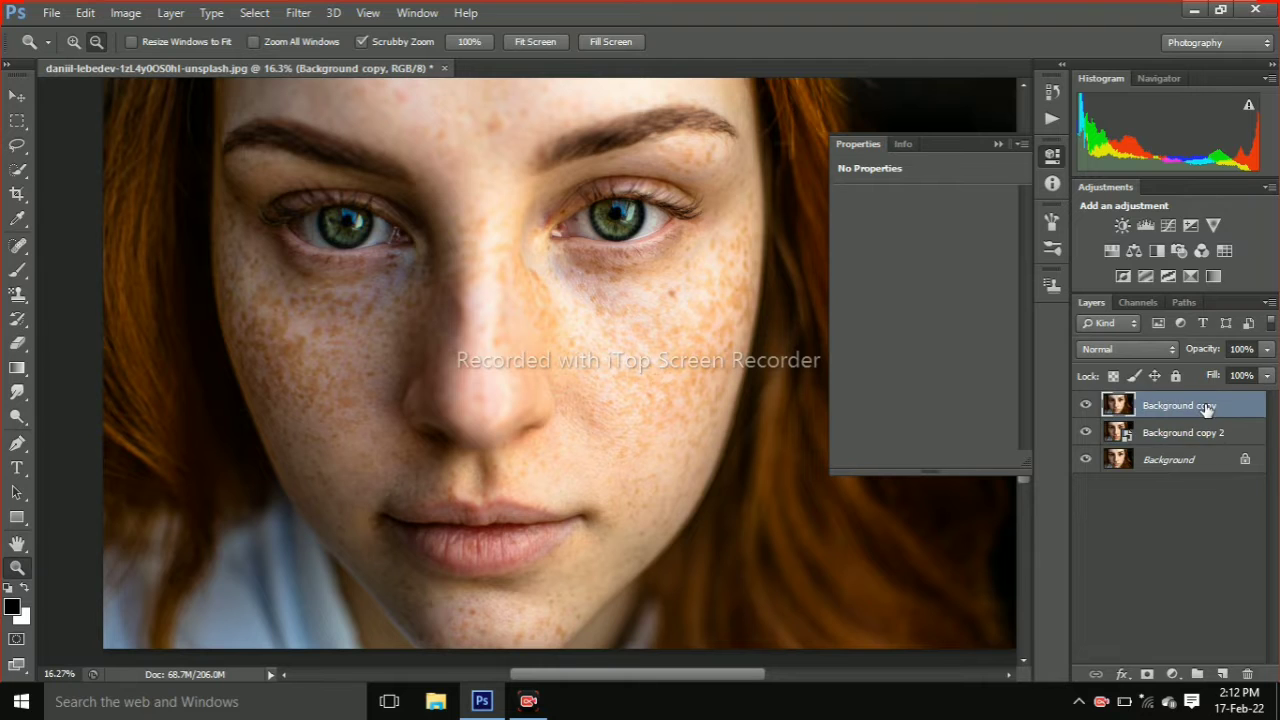
{"action": "right_click", "coordinate": [1208, 408]}
{"action": "left_click", "coordinate": [940, 228]}
- Hide Background copy and apply a Gaussian Blur with a radius of about 37 pixels to Background copy 2
{"action": "left_click", "coordinate": [1086, 406]}
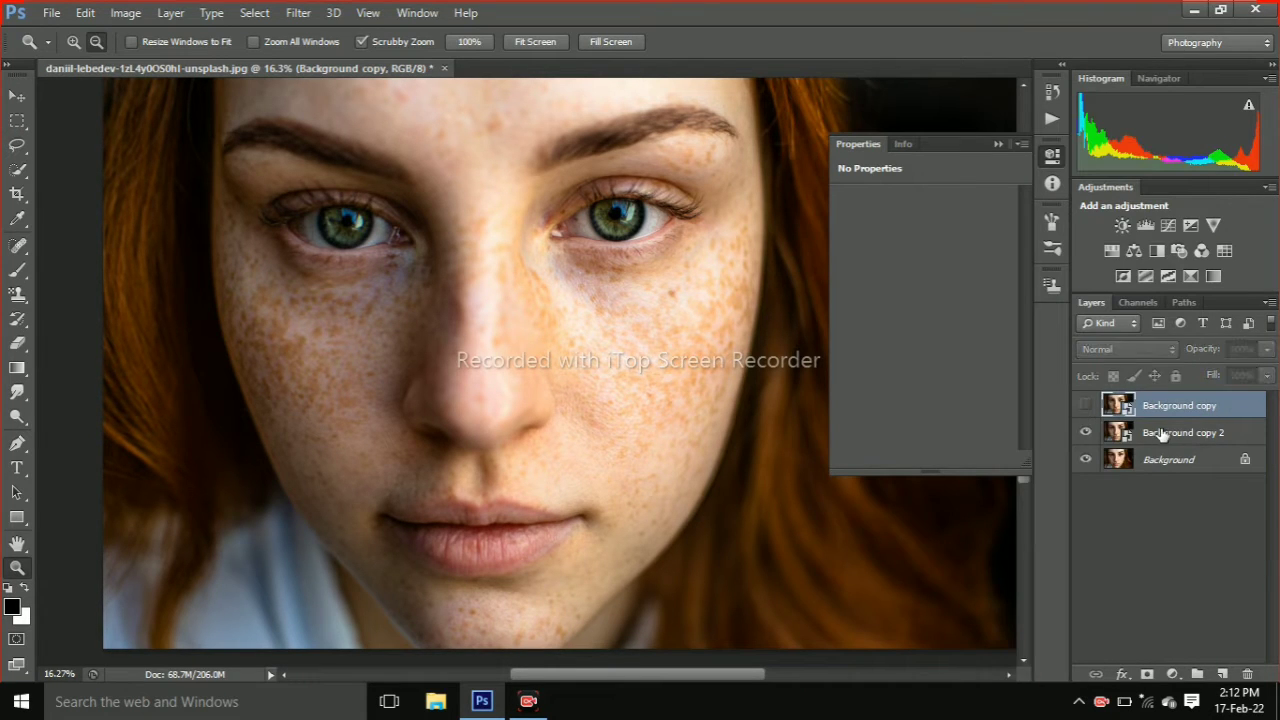
{"action": "key", "text": "alt+bracketleft"}
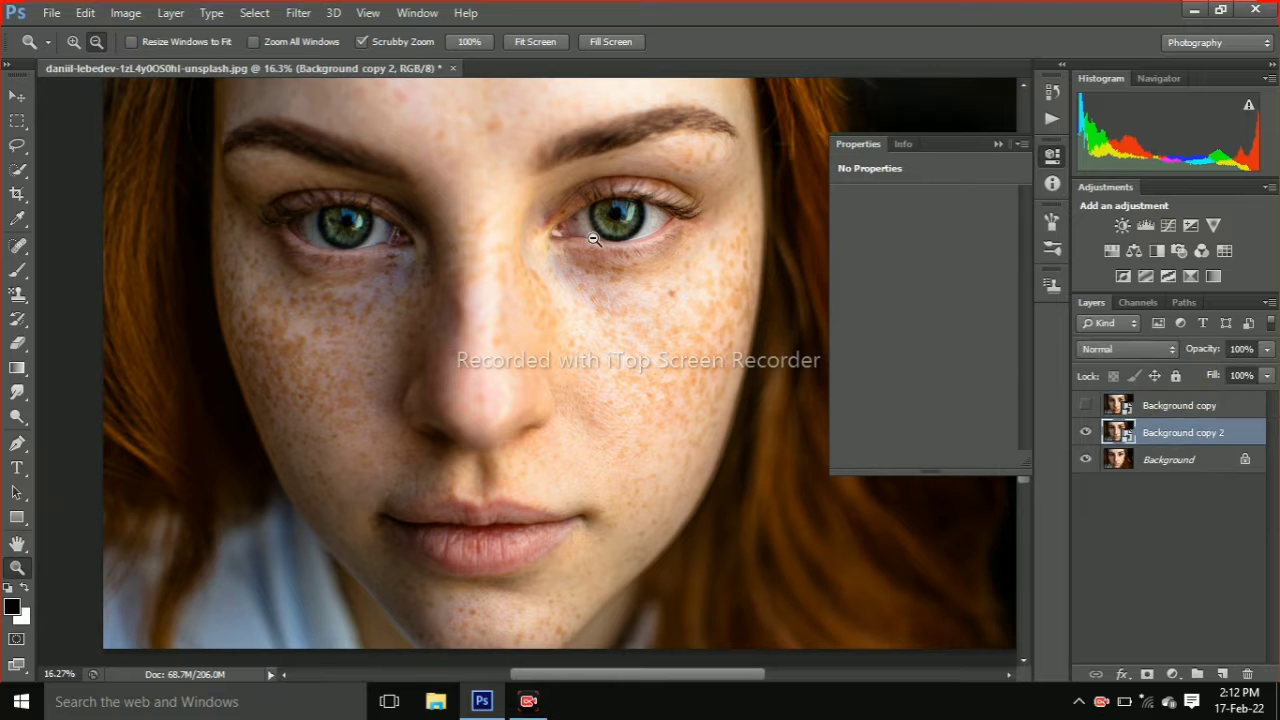
{"action": "left_click", "coordinate": [296, 13]}
{"action": "mouse_move", "coordinate": [405, 202]}
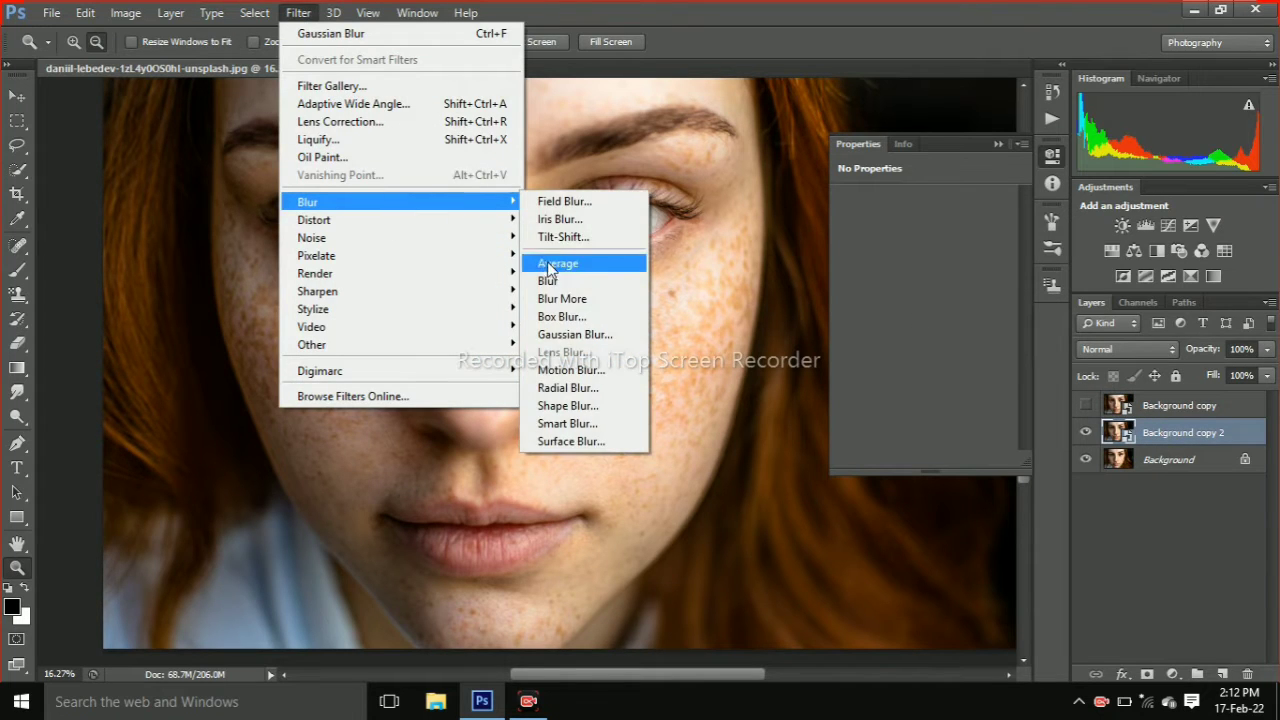
{"action": "left_click", "coordinate": [578, 334]}
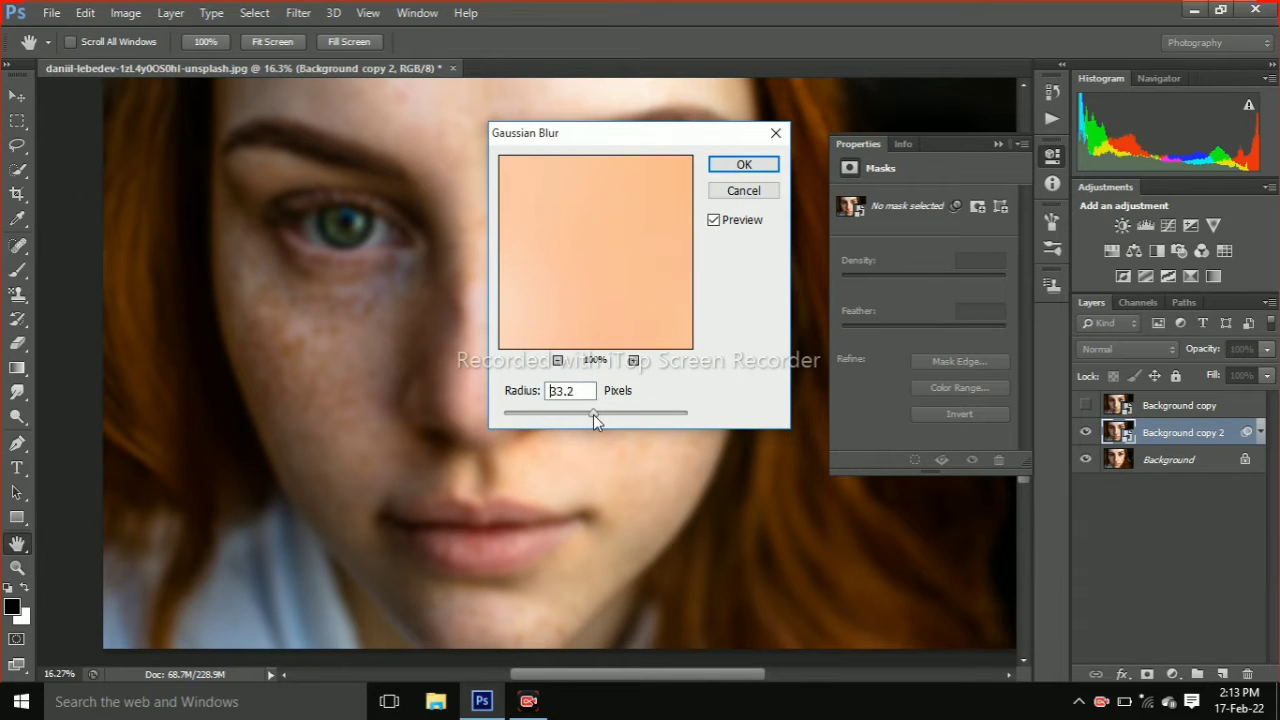
{"action": "mouse_move", "coordinate": [596, 414]}
{"action": "left_mouse_down"}
{"action": "mouse_move", "coordinate": [531, 412]}
{"action": "mouse_move", "coordinate": [601, 410]}
{"action": "left_mouse_up"}
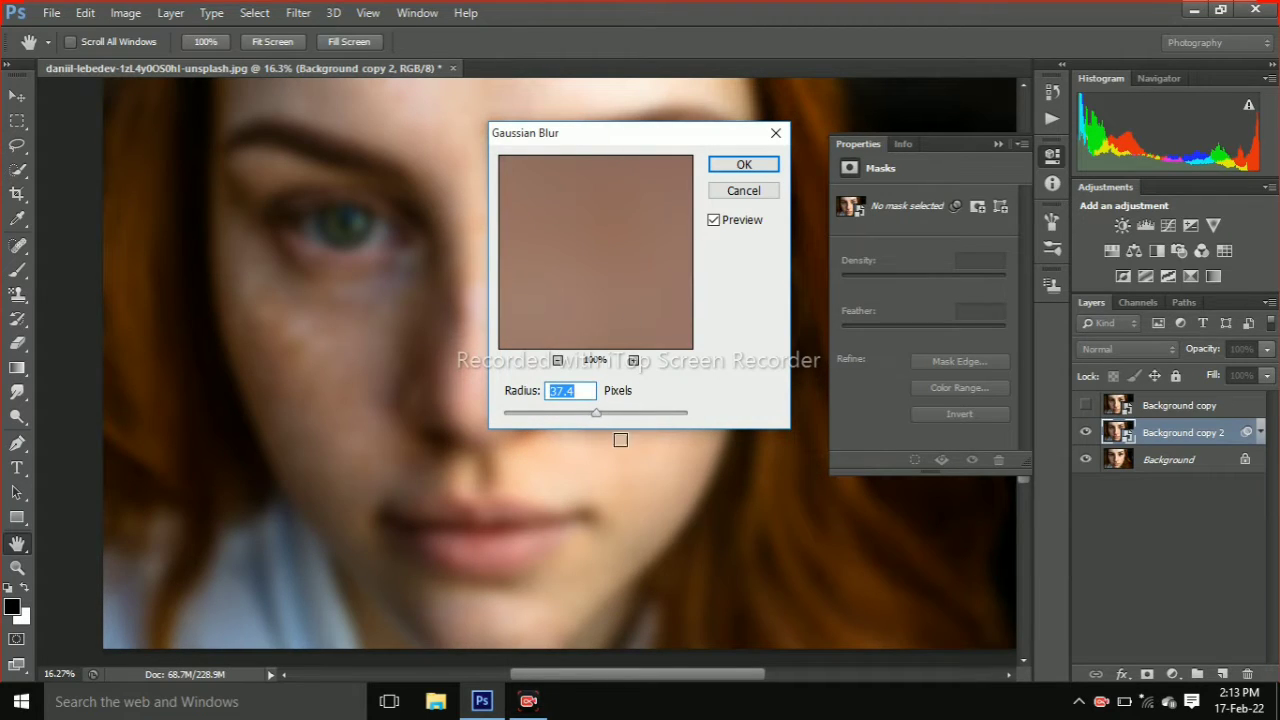
{"action": "left_click", "coordinate": [601, 412]}
{"action": "left_click", "coordinate": [743, 166]}
{"action": "key", "text": "z"}
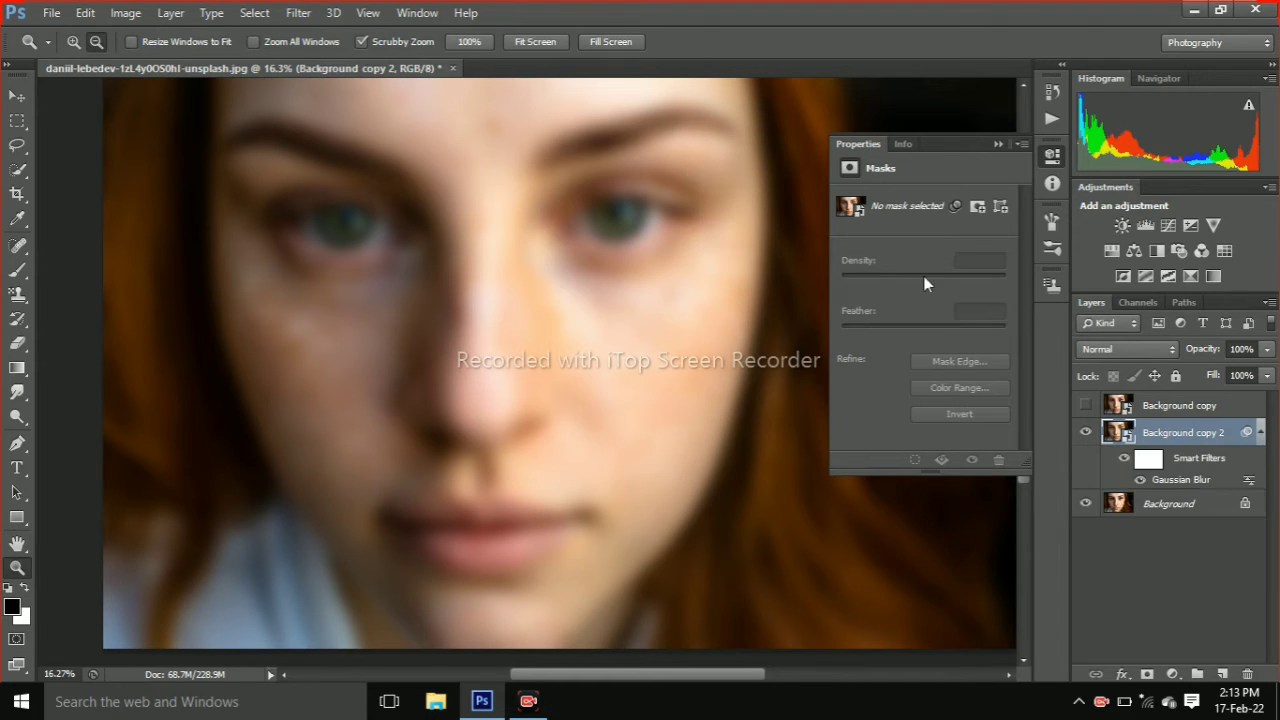
- Show the Background copy layer and set its blend mode to Vivid Light
{"action": "left_click", "coordinate": [1205, 410]}
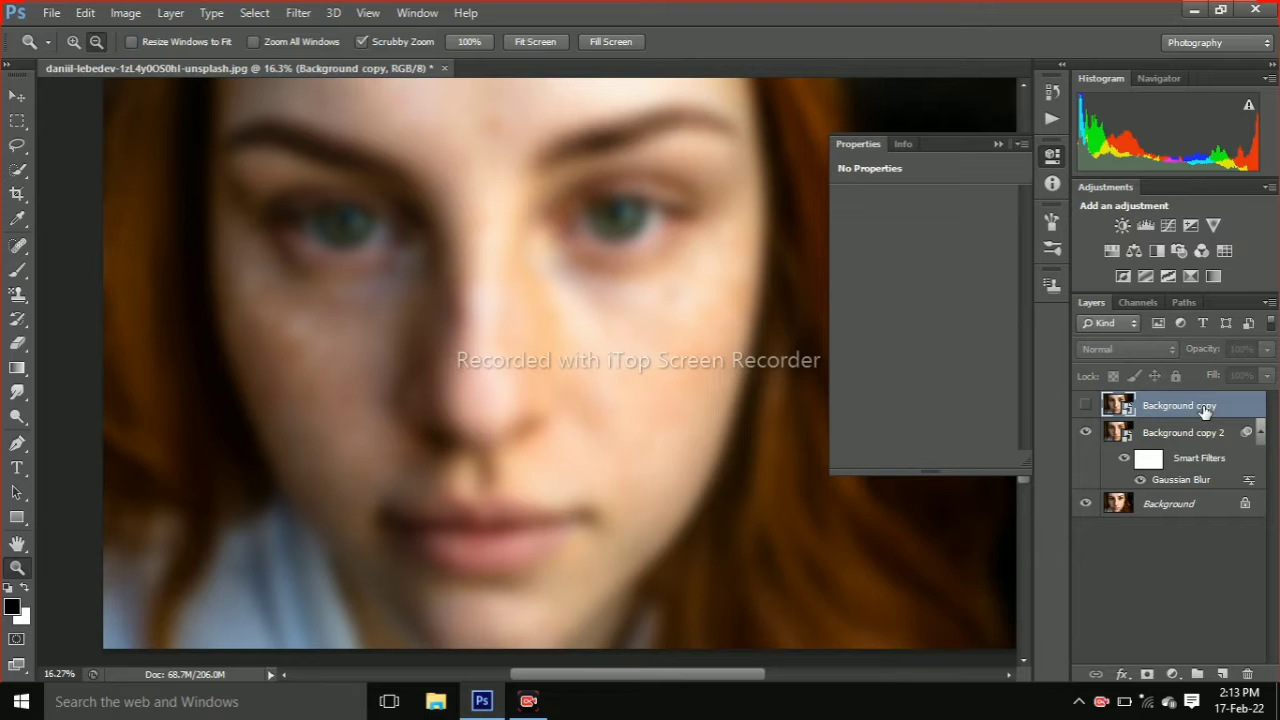
{"action": "left_click", "coordinate": [1086, 405]}
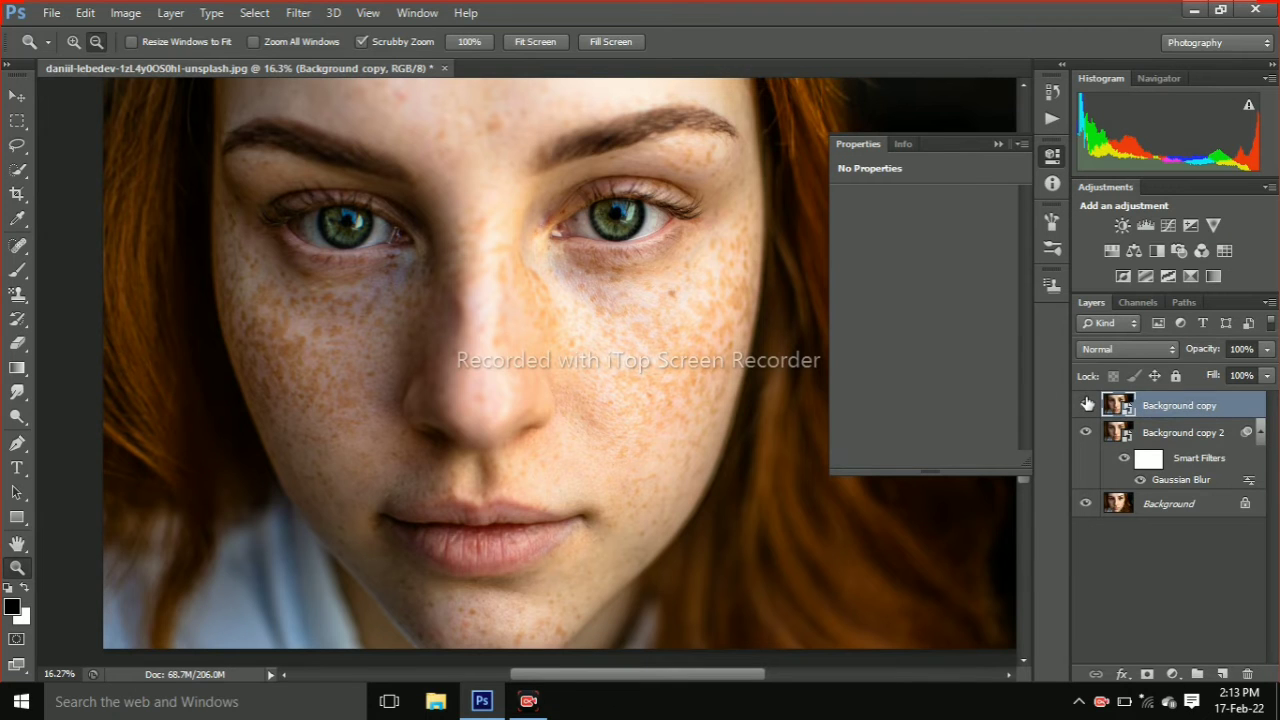
{"action": "left_click", "coordinate": [1116, 343]}
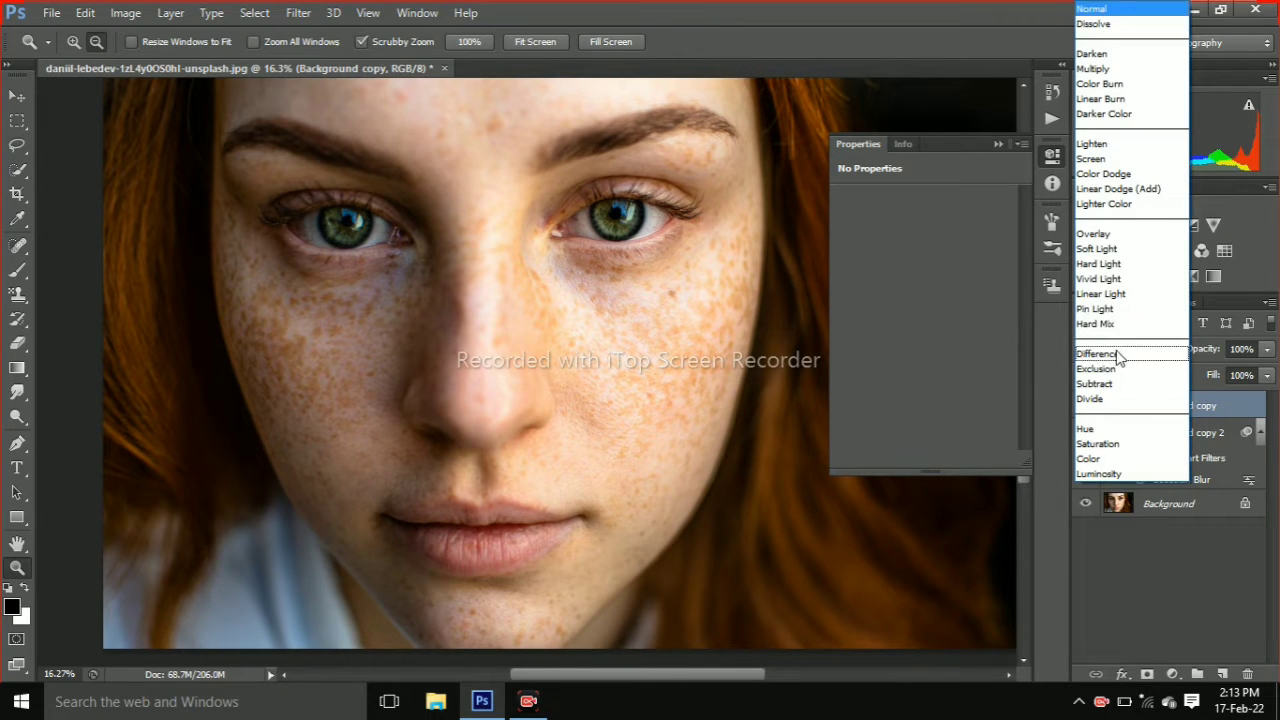
{"action": "left_click", "coordinate": [1110, 279]}
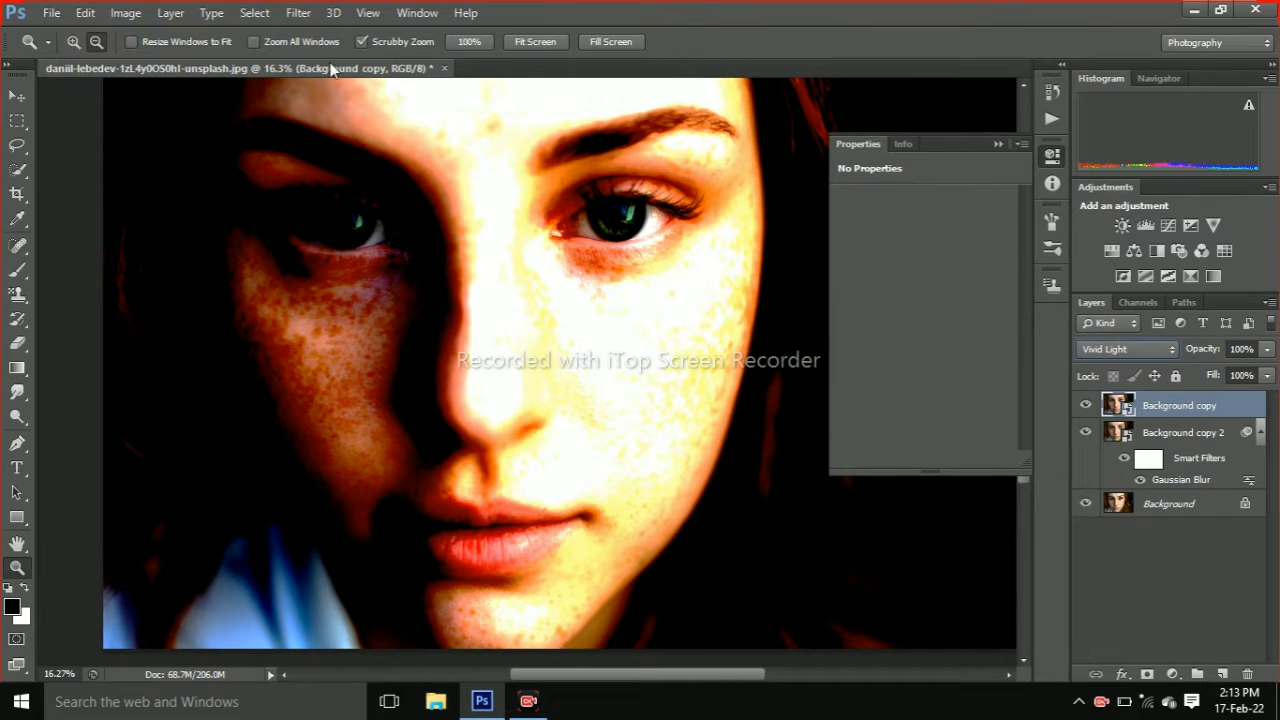
- Apply a High Pass filter with a radius of 6.1 pixels to the Background copy layer
{"action": "left_click", "coordinate": [297, 13]}
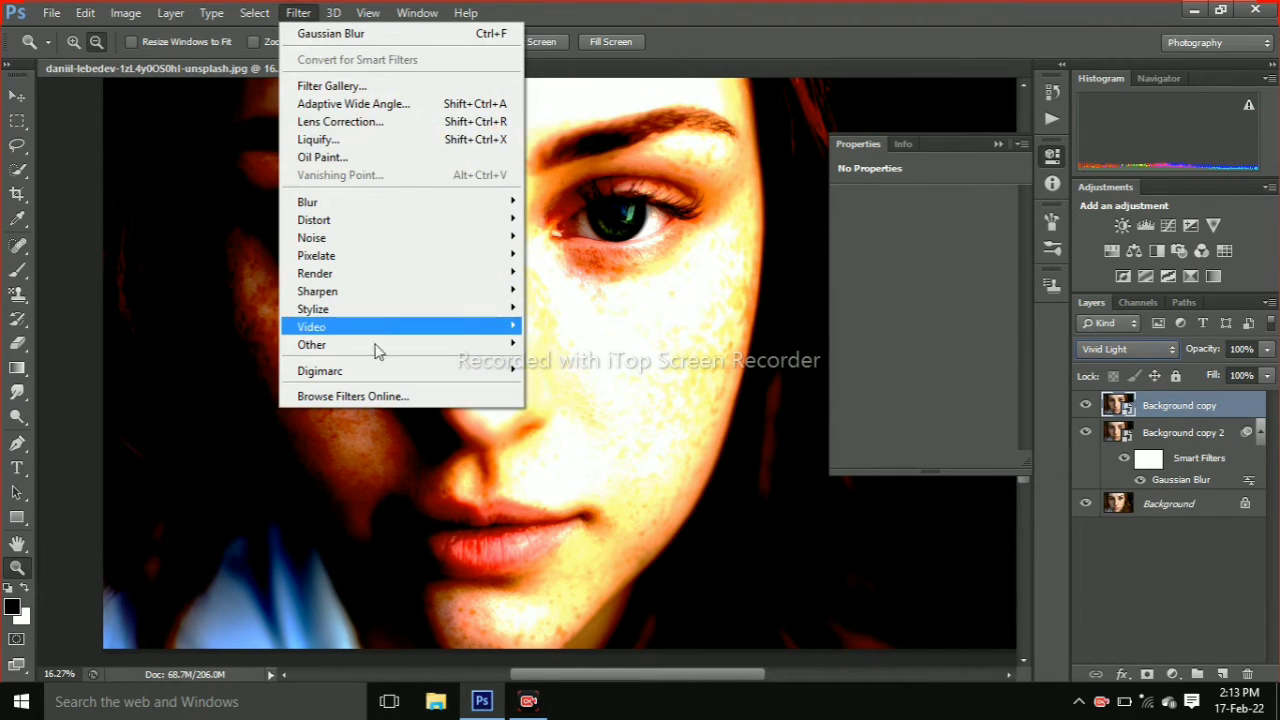
{"action": "mouse_move", "coordinate": [380, 345]}
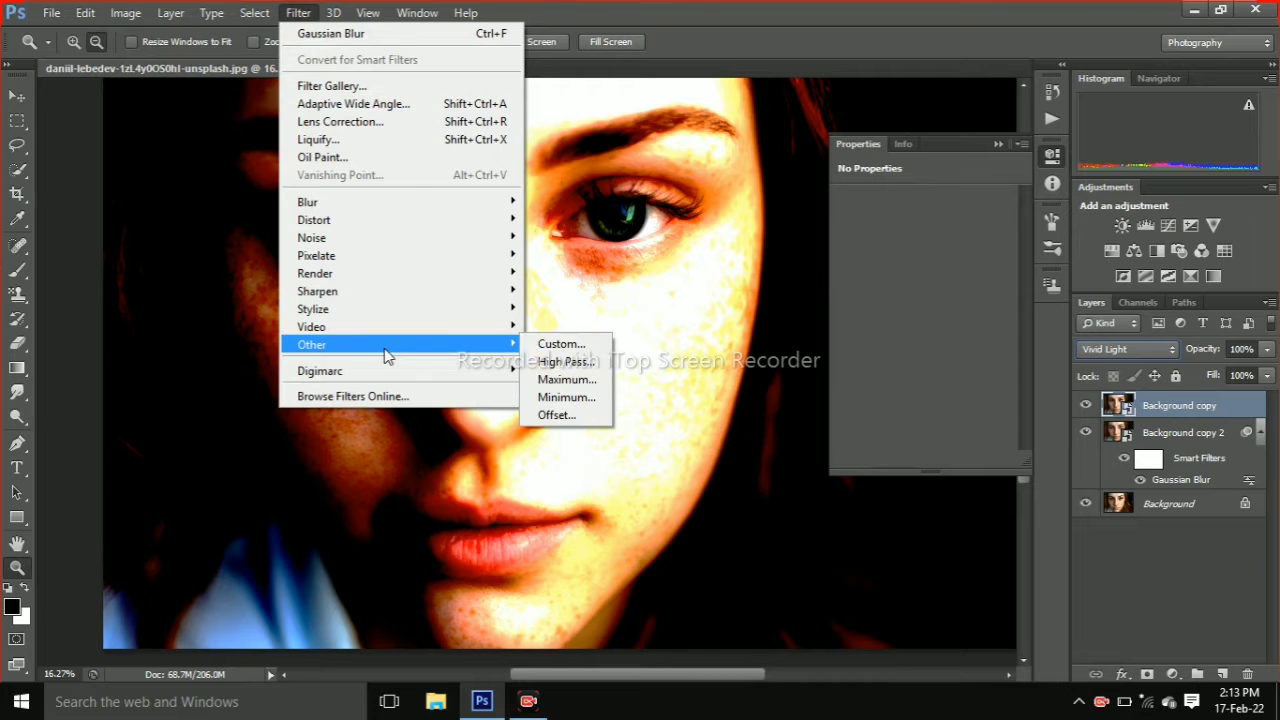
{"action": "left_click", "coordinate": [586, 361]}
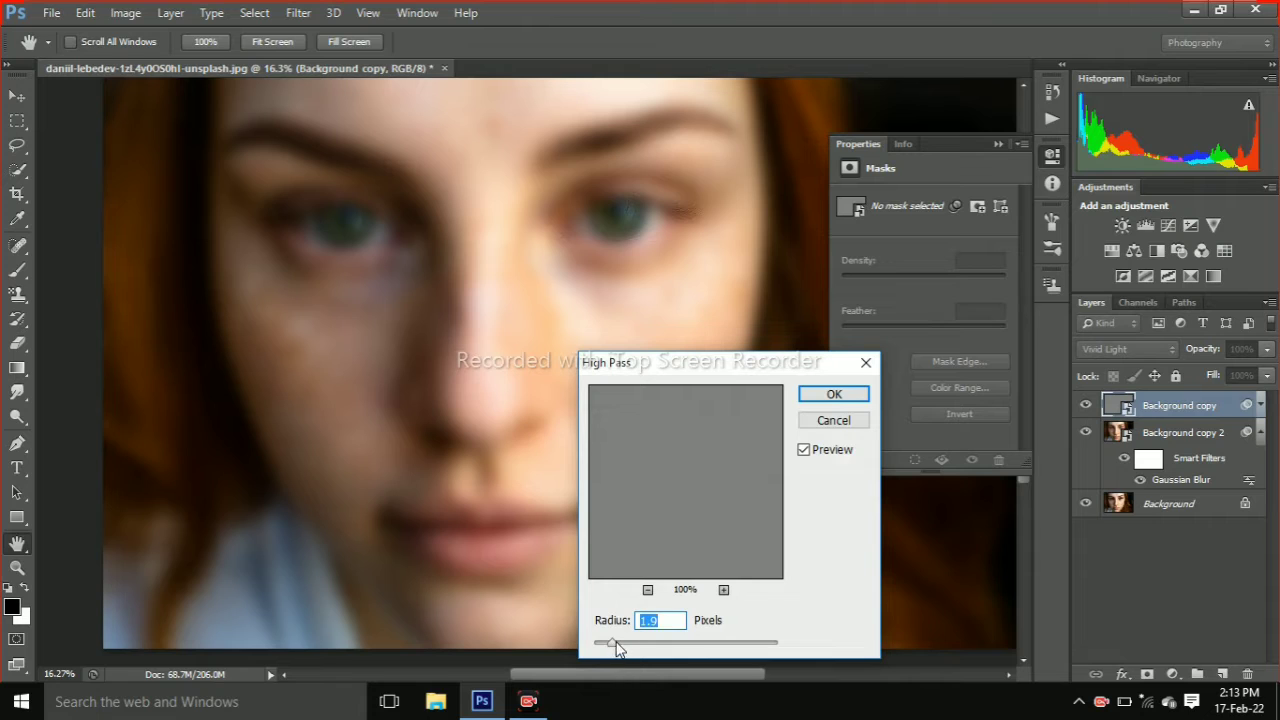
{"action": "left_click_drag", "start_coordinate": [619, 642], "coordinate": [624, 642]}
{"action": "left_click_drag", "start_coordinate": [645, 648], "coordinate": [650, 650]}
{"action": "left_click_drag", "start_coordinate": [654, 642], "coordinate": [648, 642]}
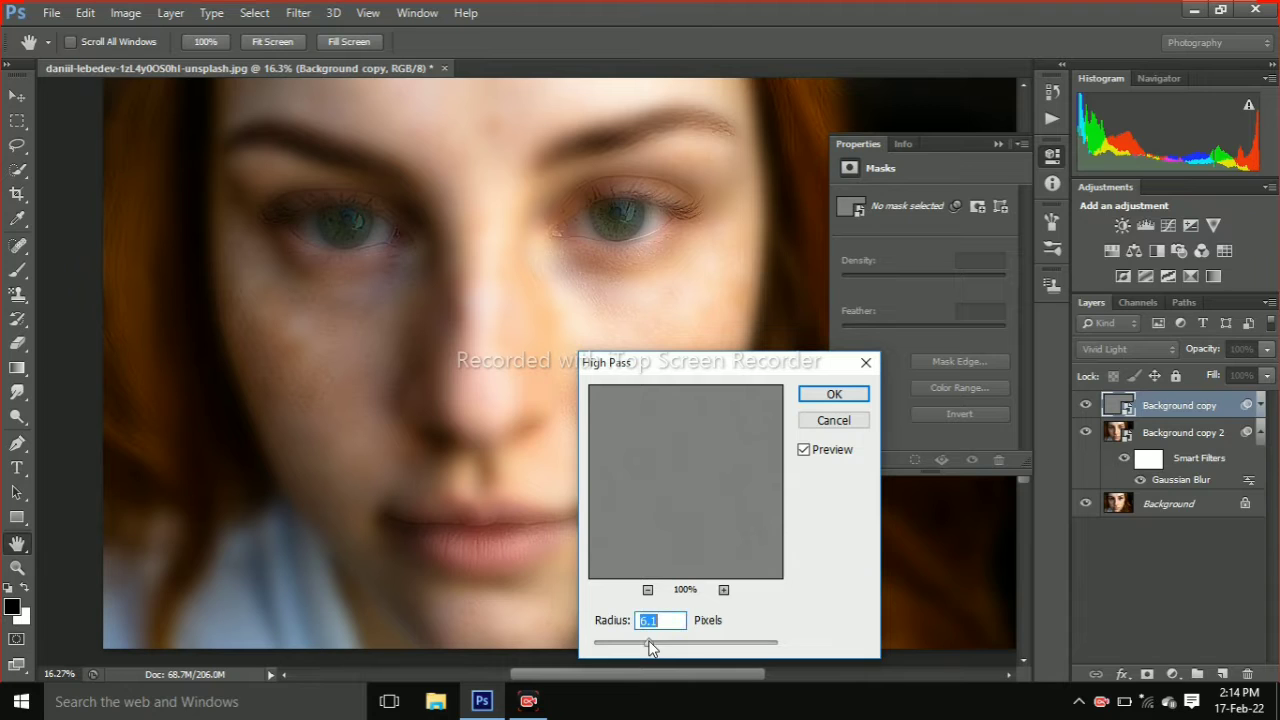
{"action": "left_click", "coordinate": [834, 394]}
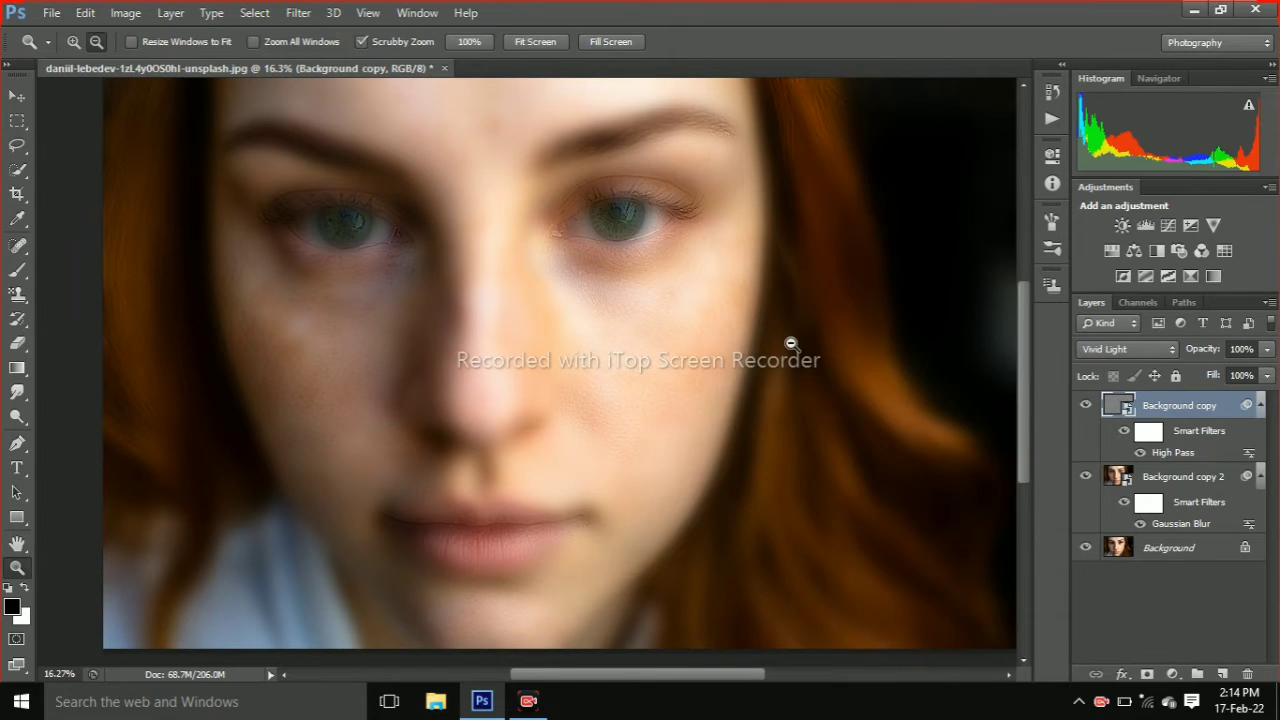
- Group the two filtered copy layers and add a black layer mask to the group
{"action": "left_click", "coordinate": [1194, 478], "text": "shift"}
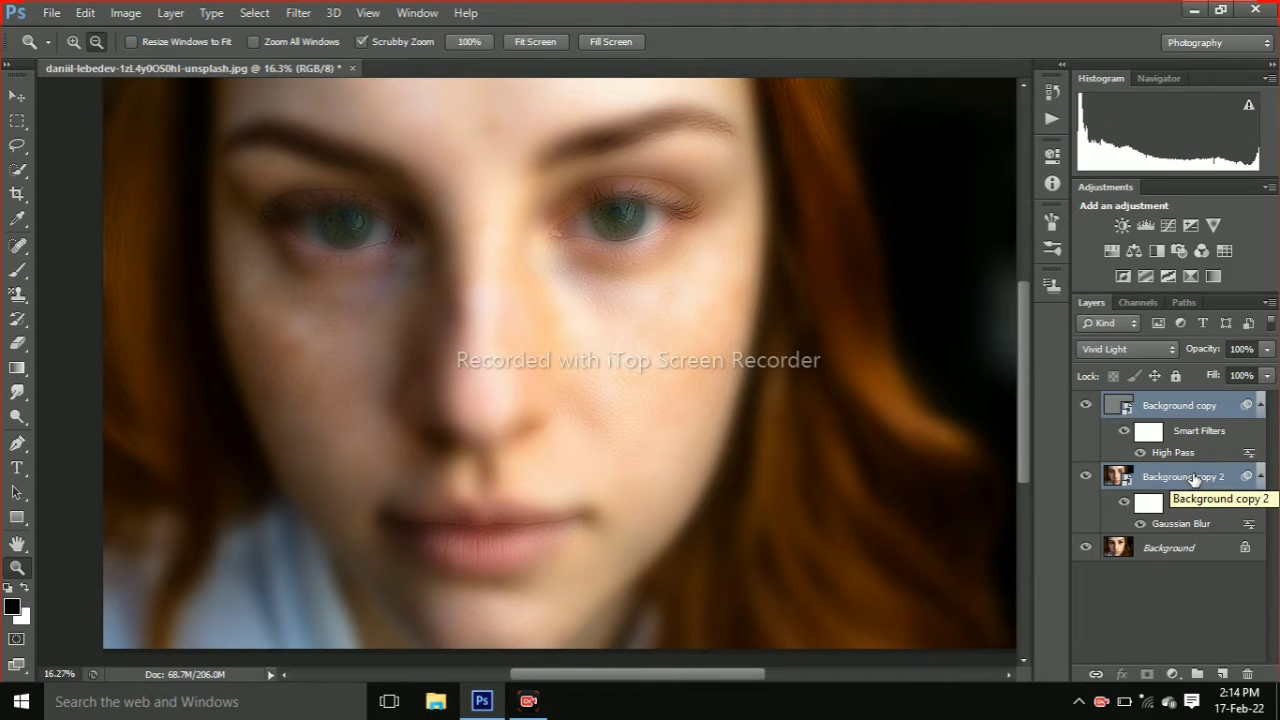
{"action": "key", "text": "g"}
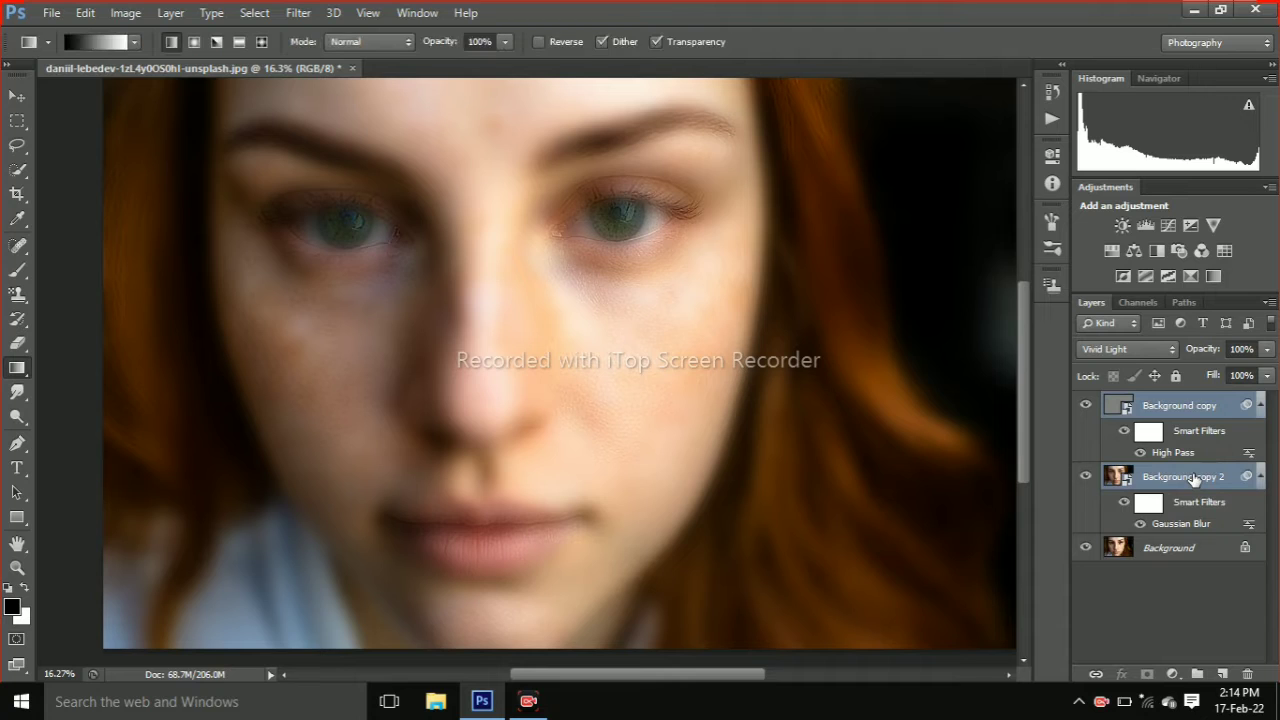
{"action": "key", "text": "ctrl+g"}
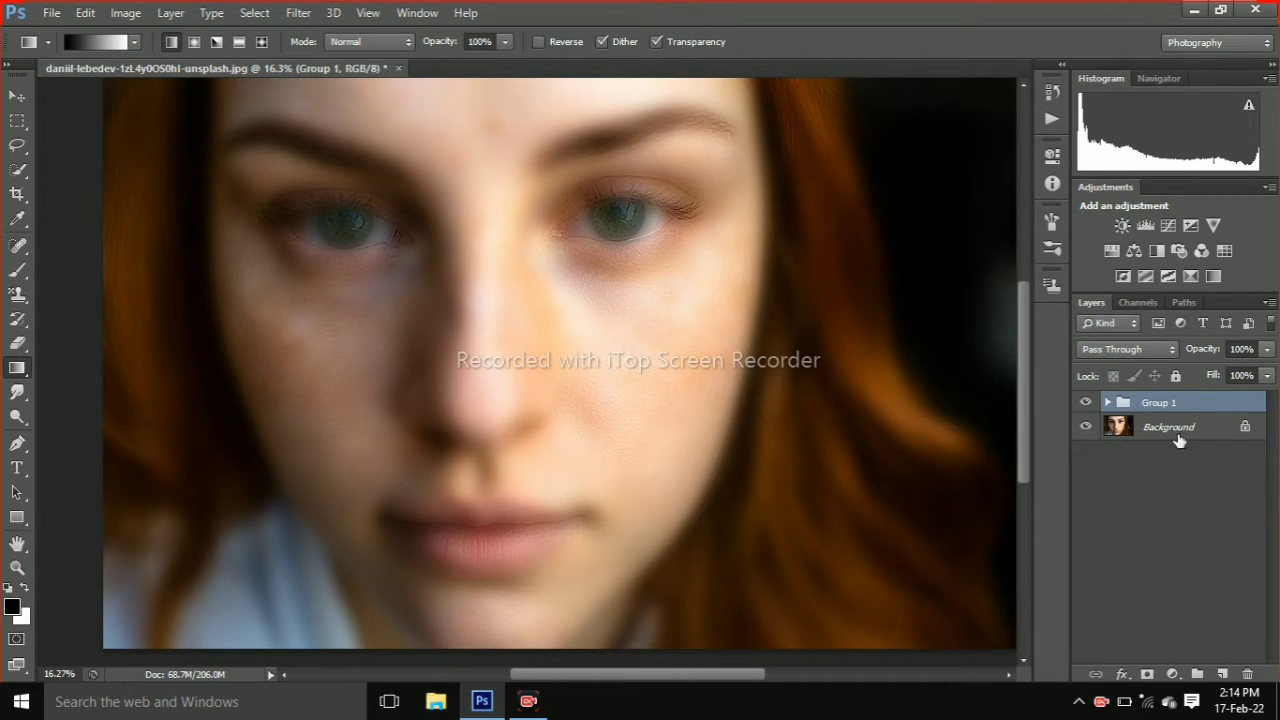
{"action": "left_click", "coordinate": [1147, 674], "text": "alt"}
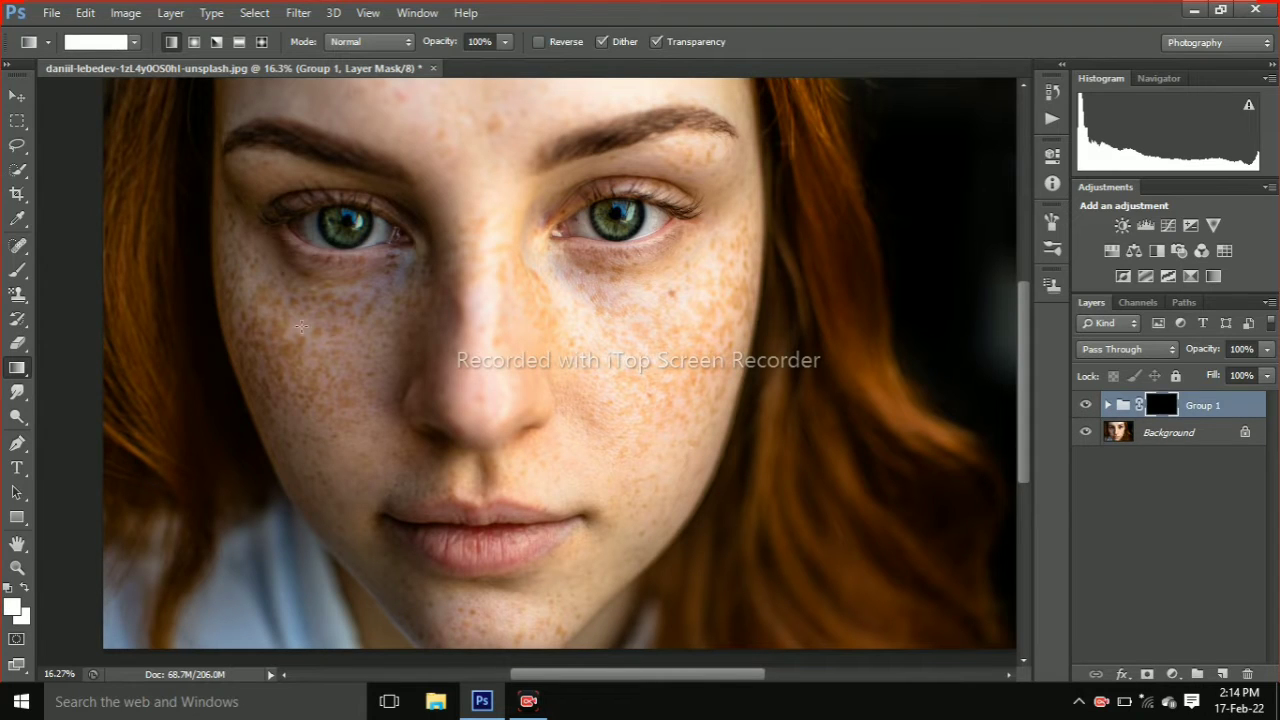
- Paint white on the group mask over the freckled cheek on the image's right side, using a soft 339 px brush with 10% hardness
{"action": "left_click", "coordinate": [18, 272]}
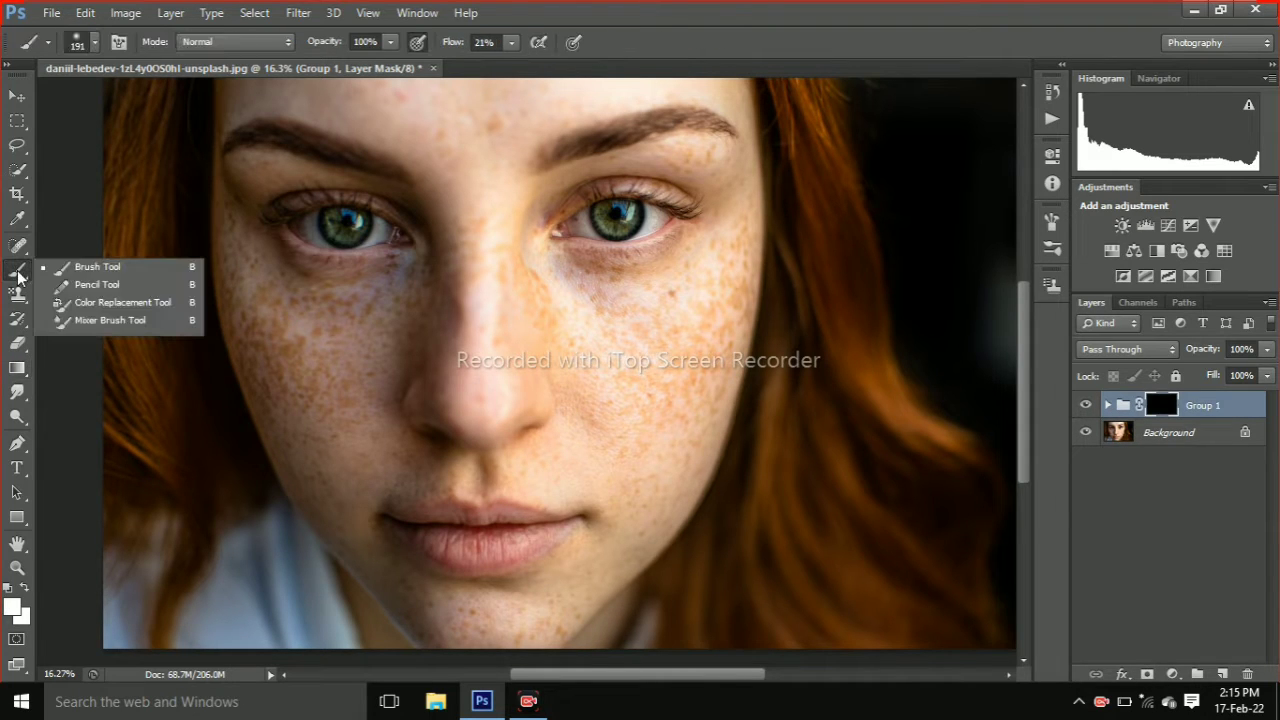
{"action": "right_click", "coordinate": [680, 350]}
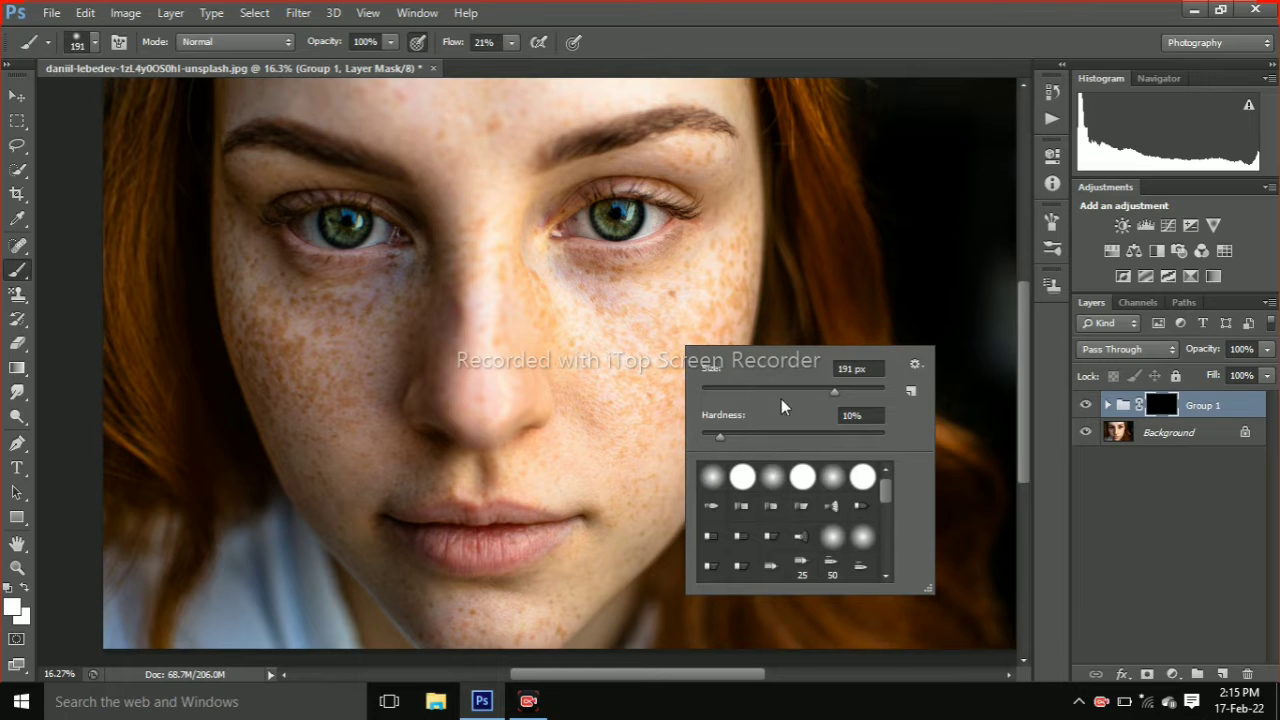
{"action": "left_click", "coordinate": [849, 391]}
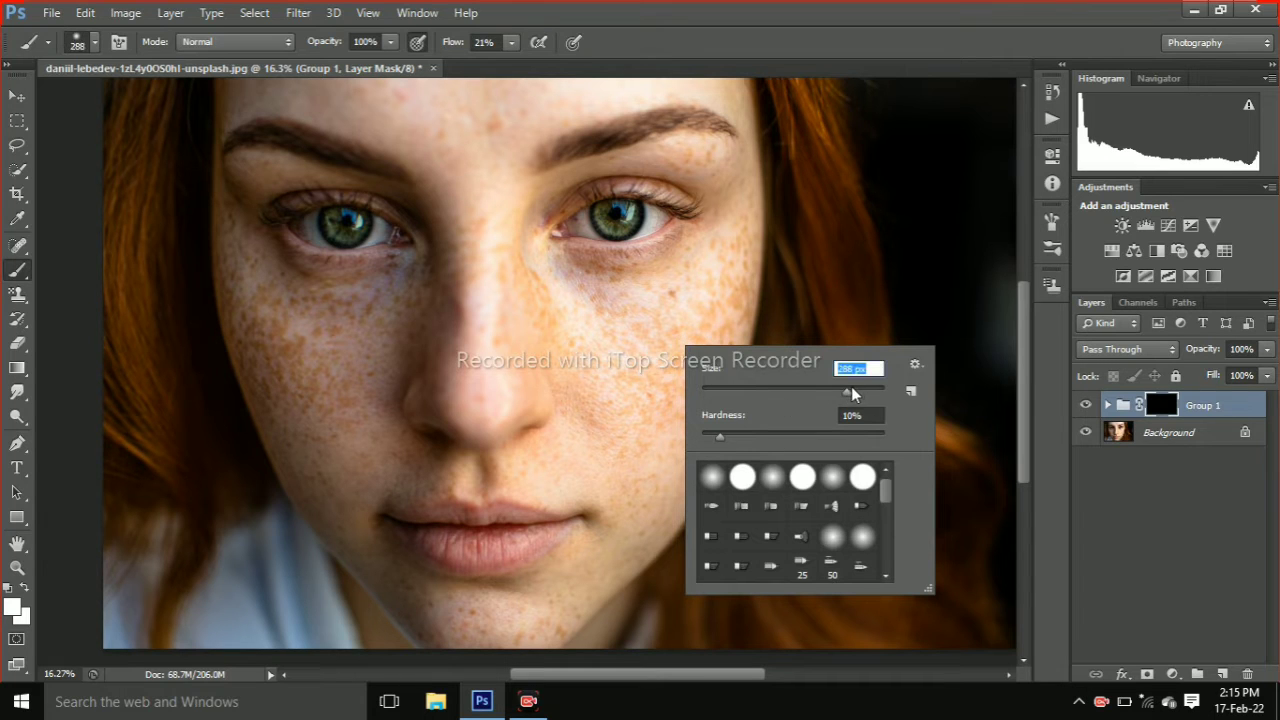
{"action": "left_click_drag", "start_coordinate": [851, 393], "coordinate": [855, 392]}
{"action": "left_click", "coordinate": [17, 567]}
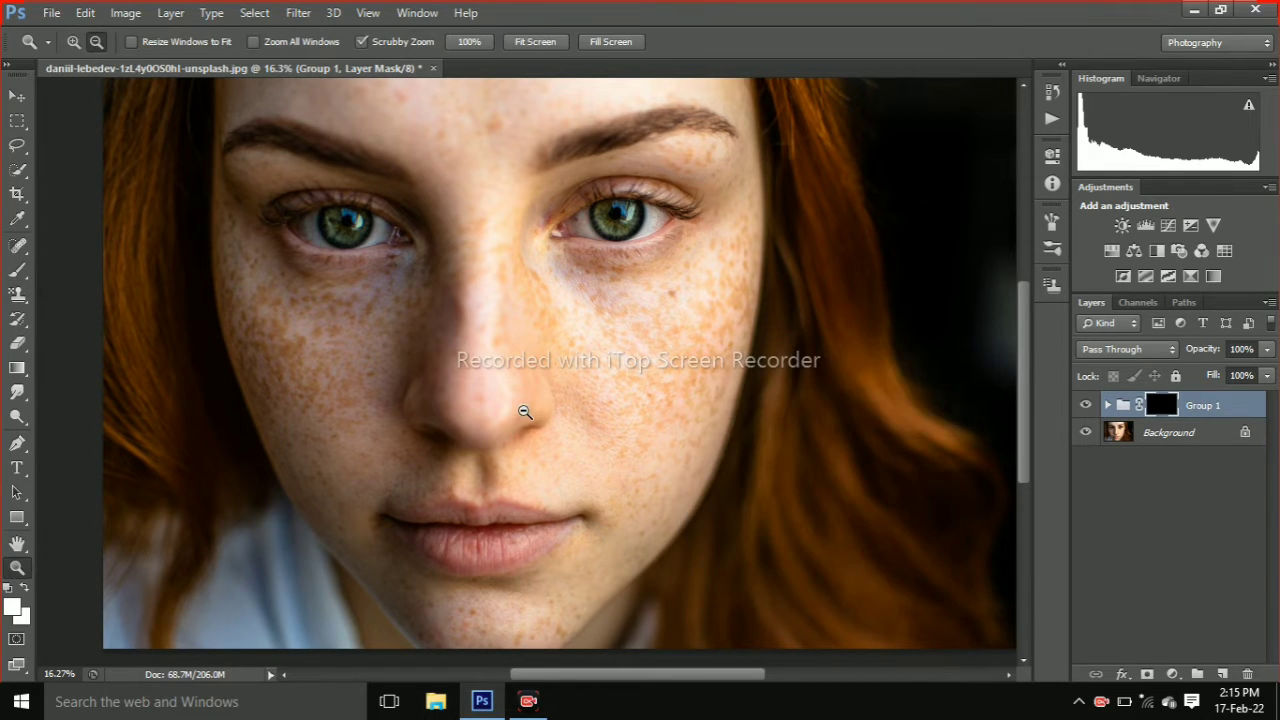
{"action": "left_click_drag", "start_coordinate": [556, 348], "coordinate": [577, 346]}
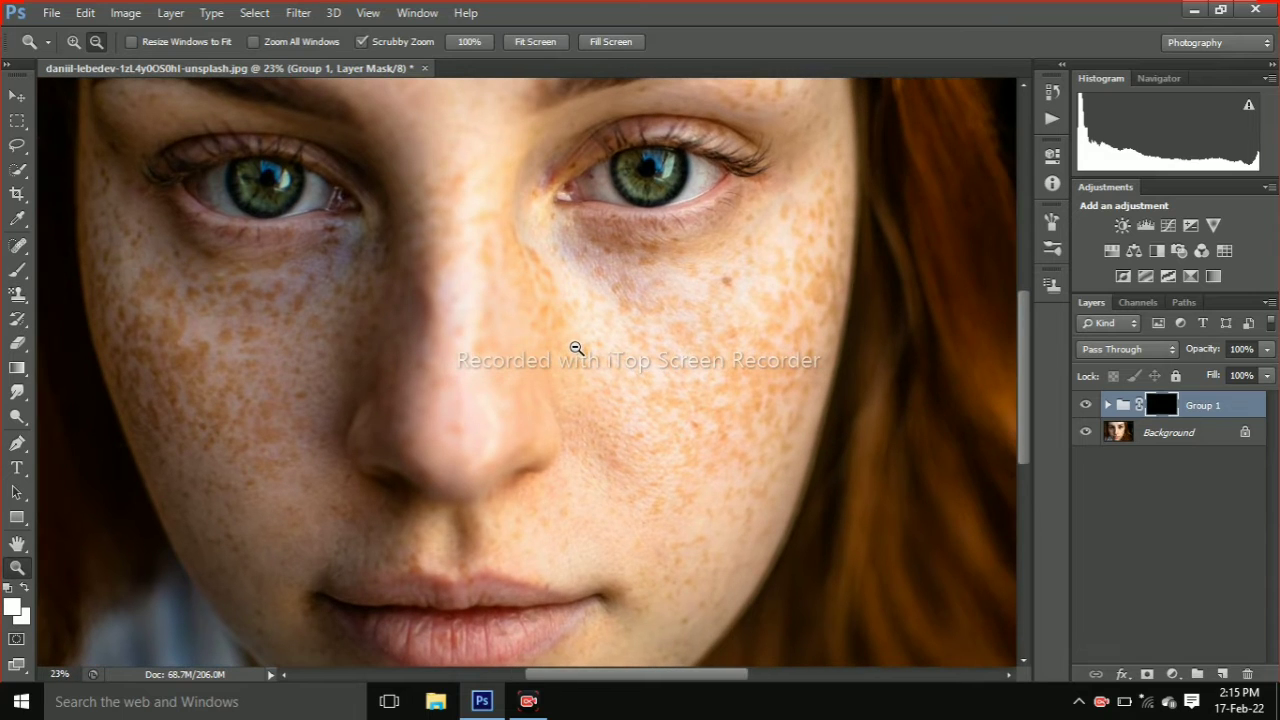
{"action": "left_click", "coordinate": [17, 270]}
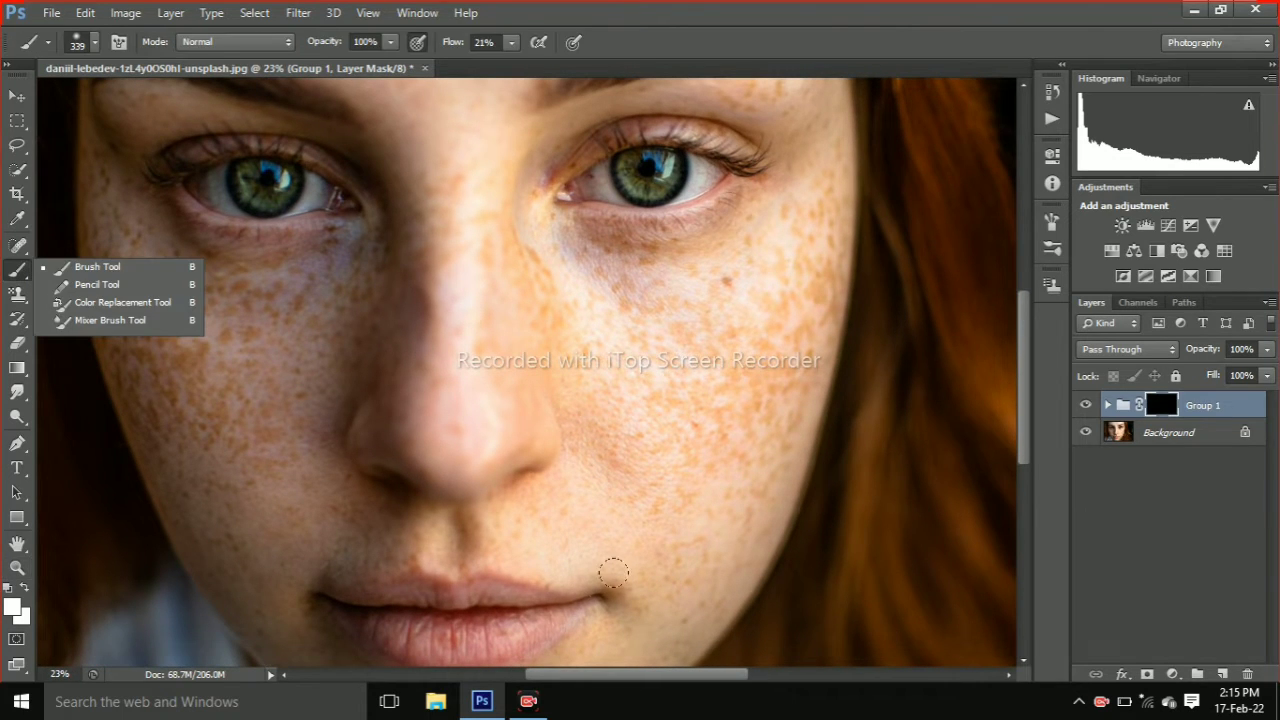
{"action": "left_click", "coordinate": [659, 367]}
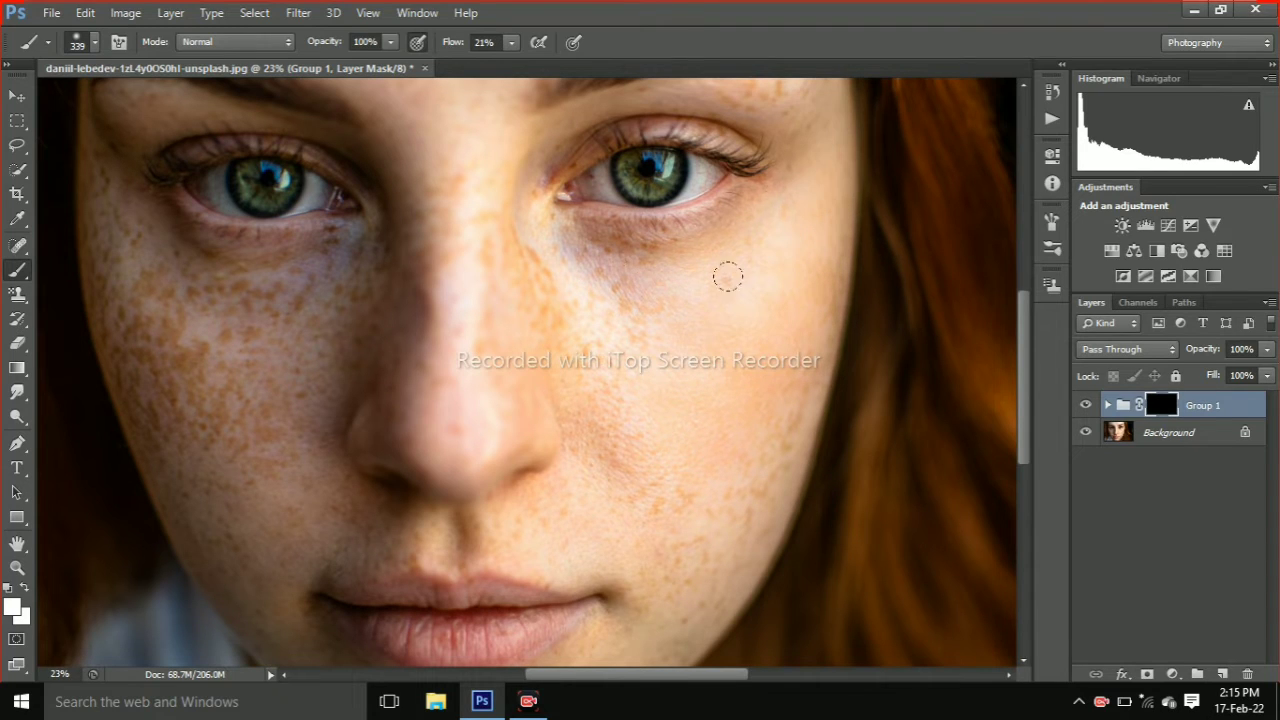
{"action": "left_click_drag", "start_coordinate": [545, 243], "coordinate": [605, 249]}
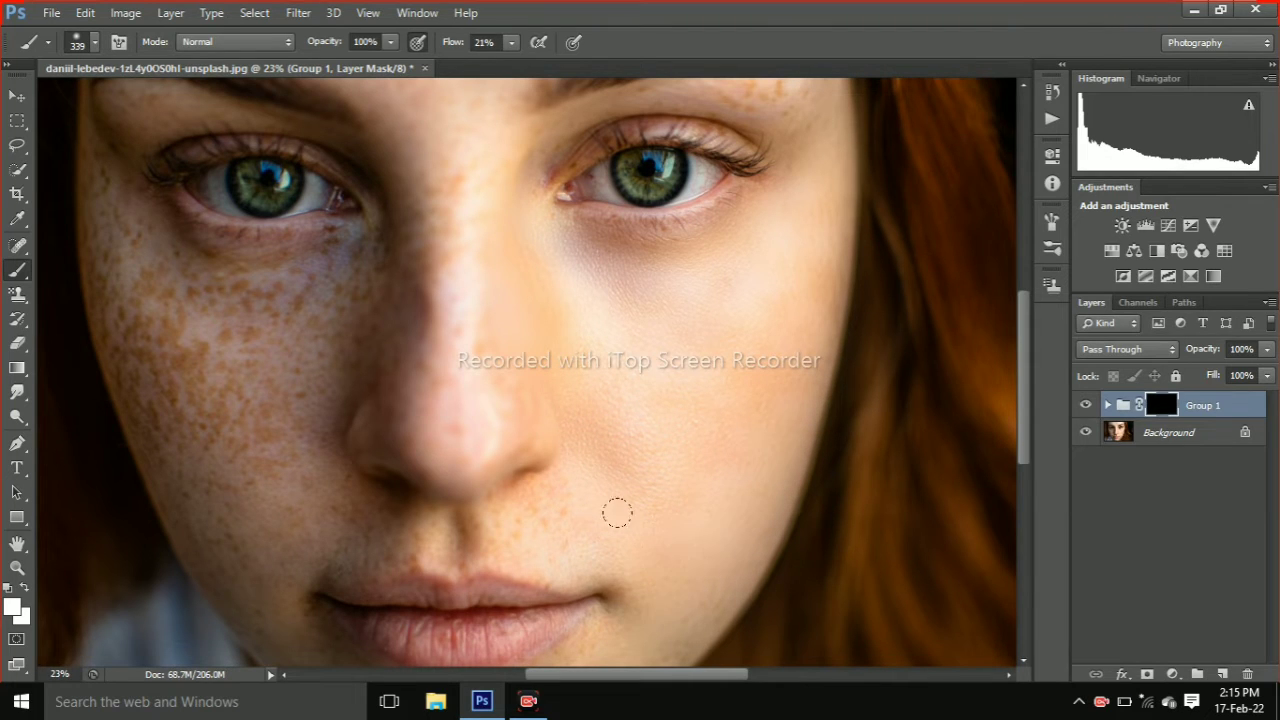
- Paint the group mask over the nose and the skin beneath the image's left eye with a 189 px brush
{"action": "right_click", "coordinate": [616, 434]}
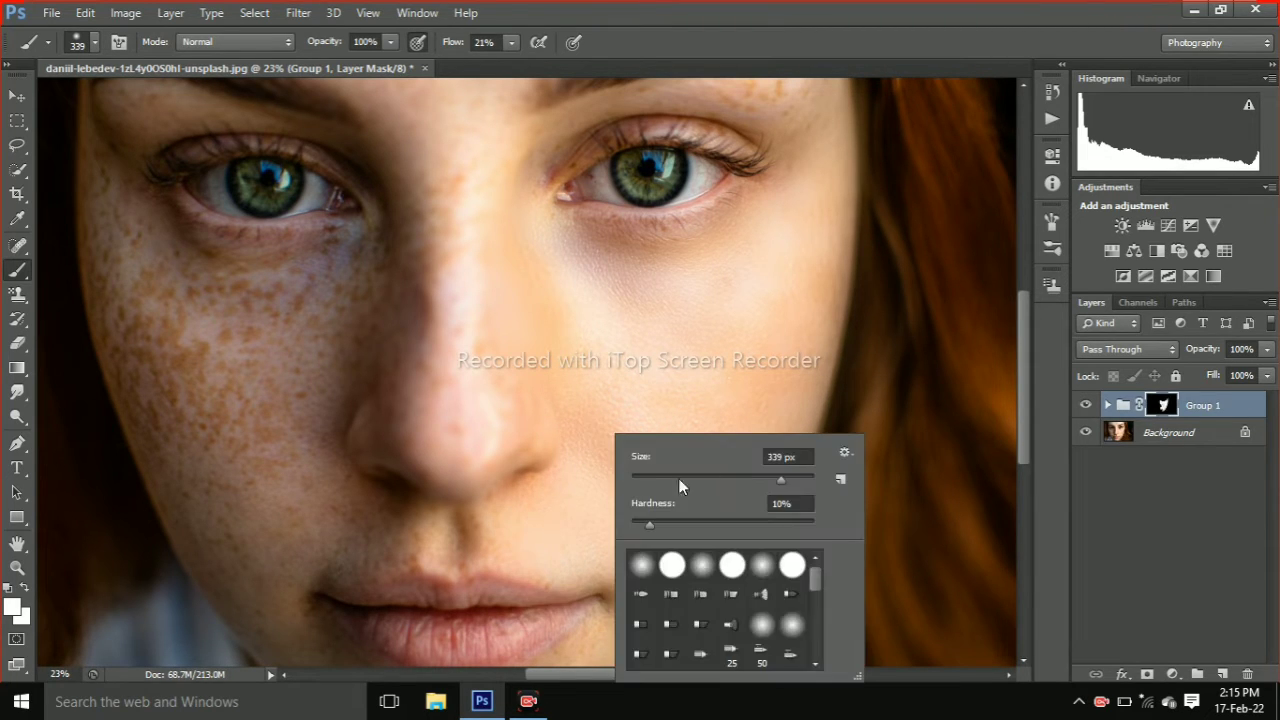
{"action": "left_click", "coordinate": [764, 476]}
{"action": "left_click", "coordinate": [407, 415]}
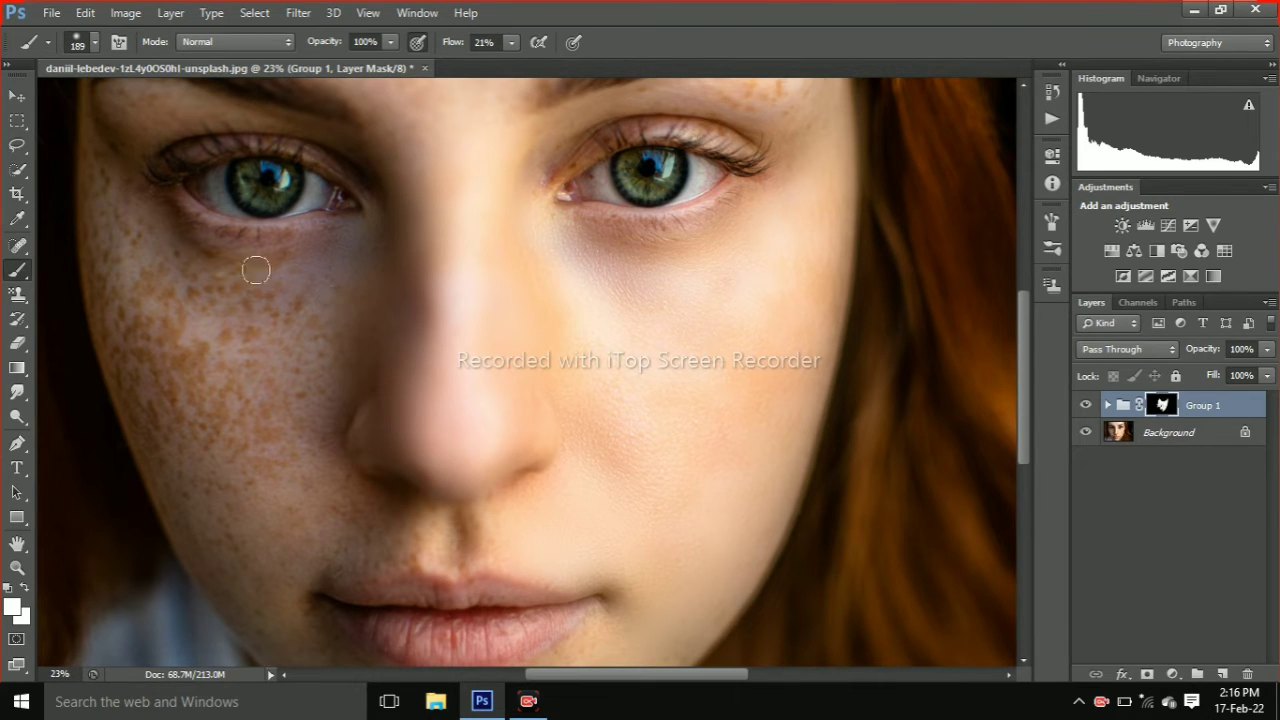
{"action": "mouse_move", "coordinate": [308, 327]}
{"action": "left_mouse_down"}
{"action": "mouse_move", "coordinate": [259, 364]}
{"action": "mouse_move", "coordinate": [282, 354]}
{"action": "mouse_move", "coordinate": [273, 405]}
{"action": "mouse_move", "coordinate": [243, 426]}
{"action": "mouse_move", "coordinate": [251, 322]}
{"action": "left_mouse_up"}
- Paint the group mask over the rest of the cheek on the image's left side with a 236 px brush
{"action": "right_click", "coordinate": [262, 337]}
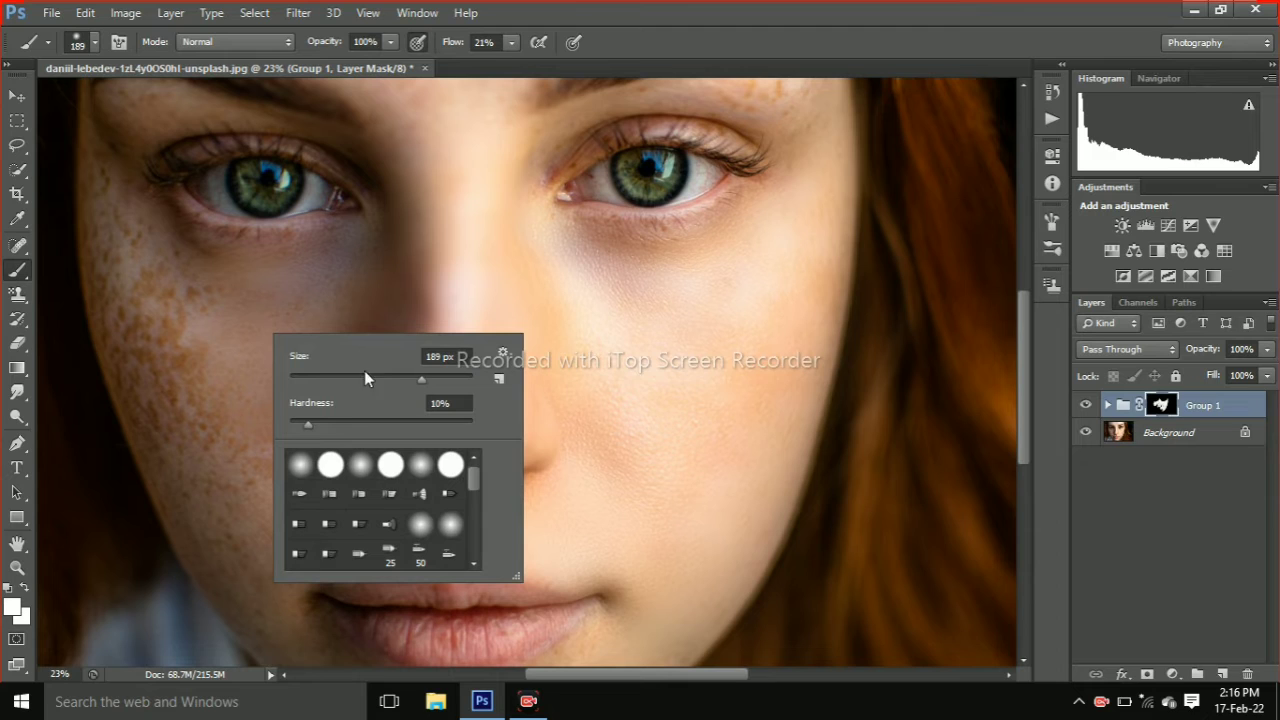
{"action": "left_click", "coordinate": [428, 377]}
{"action": "left_click", "coordinate": [180, 299]}
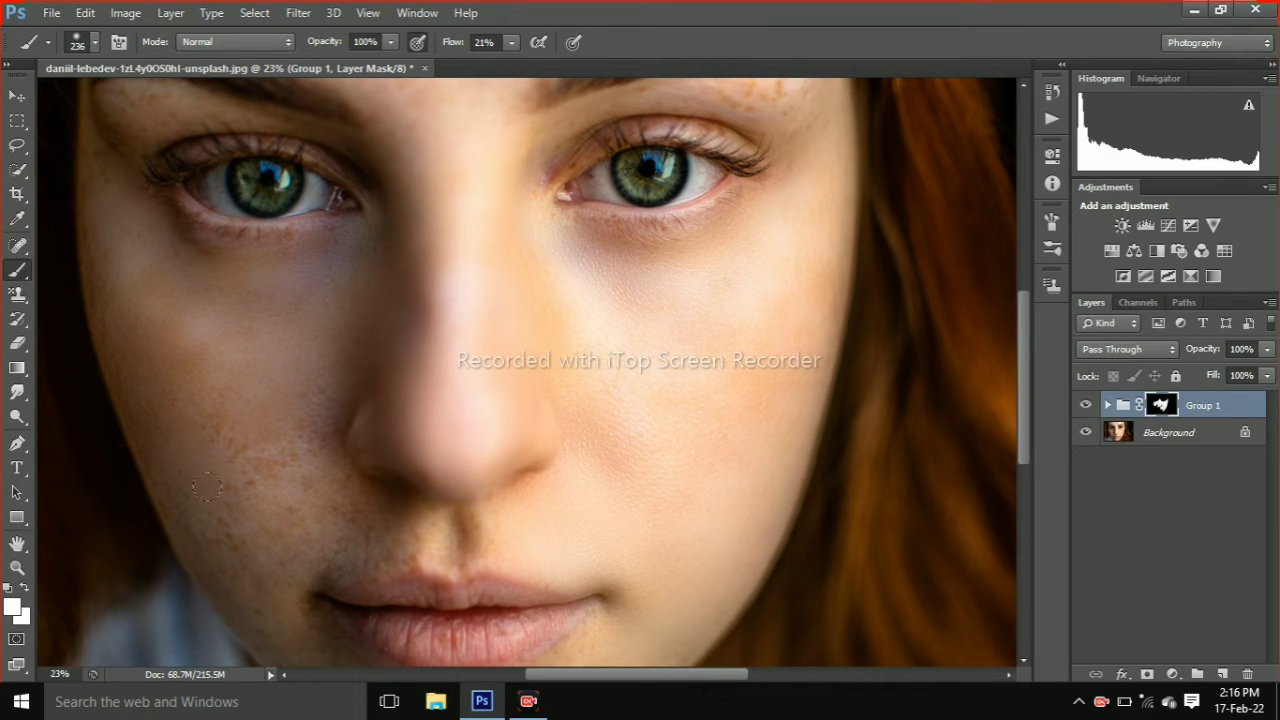
{"action": "left_click_drag", "start_coordinate": [220, 434], "coordinate": [205, 502]}
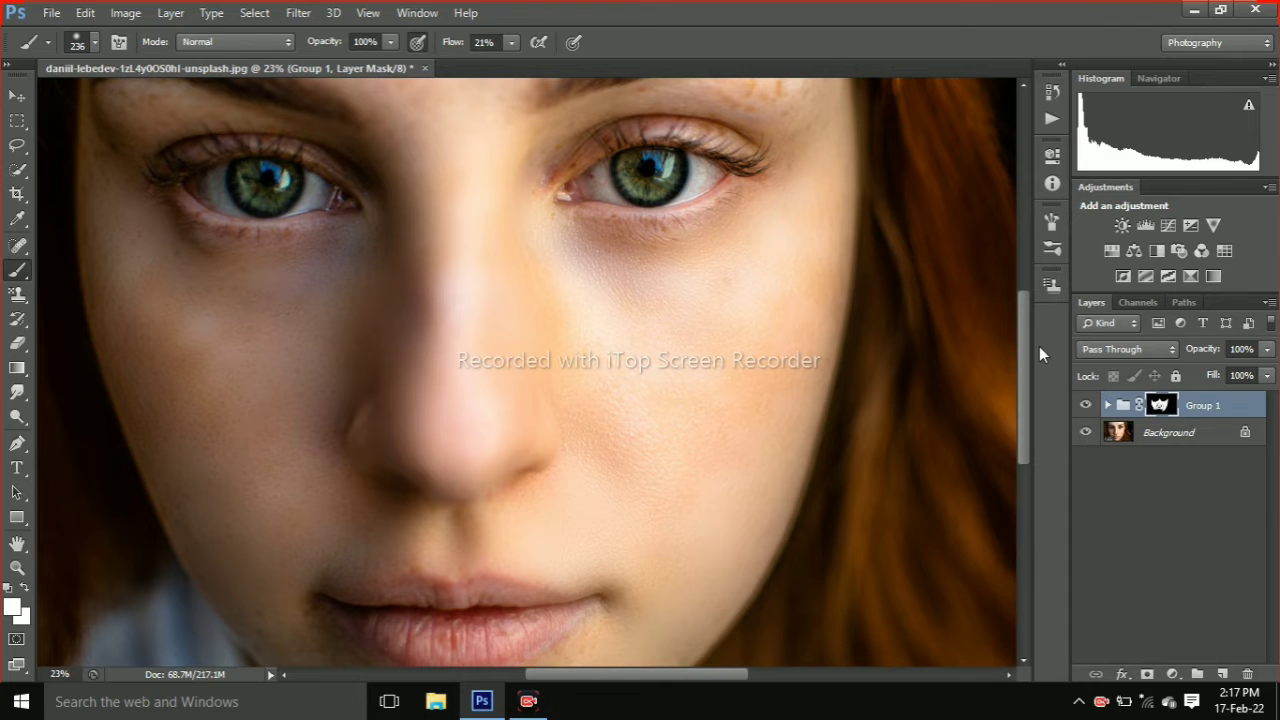
- Paint the group mask over the forehead with the 236 px brush and around the brow and upper eyelid with a 178 px brush
{"action": "left_click_drag", "start_coordinate": [1018, 365], "coordinate": [1017, 290]}
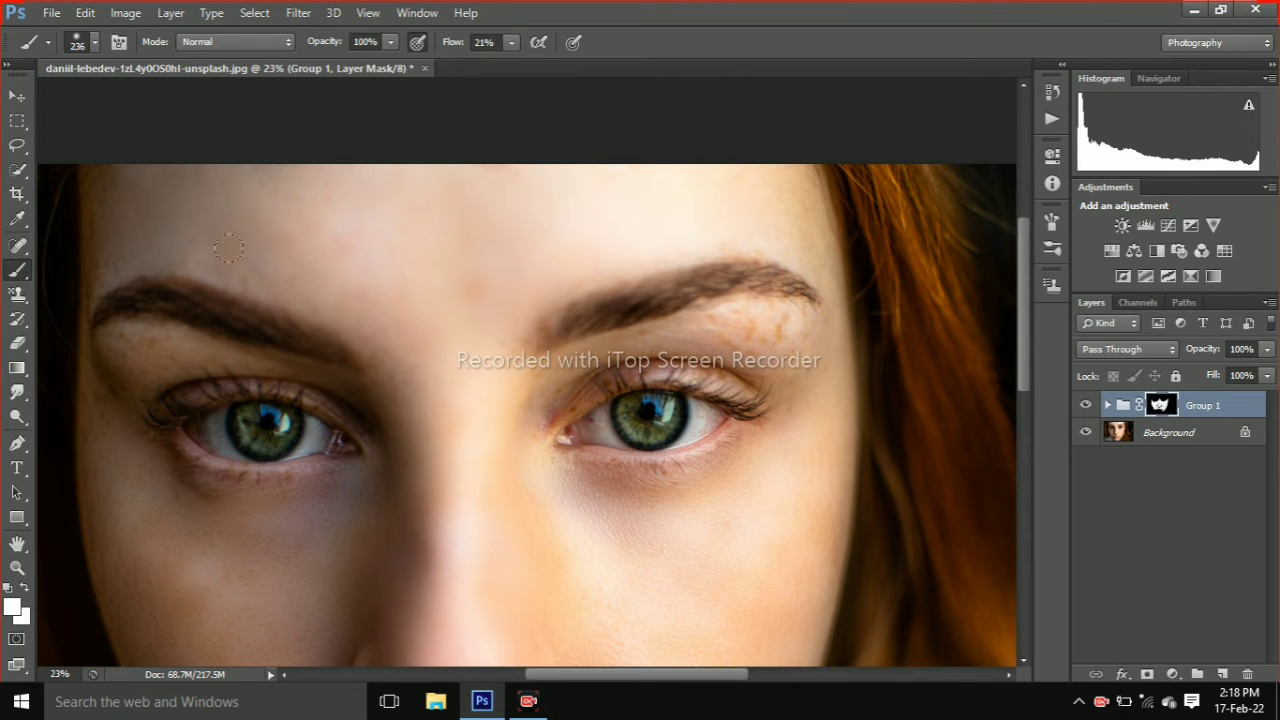
{"action": "left_click_drag", "start_coordinate": [453, 281], "coordinate": [485, 274]}
{"action": "right_click", "coordinate": [496, 278]}
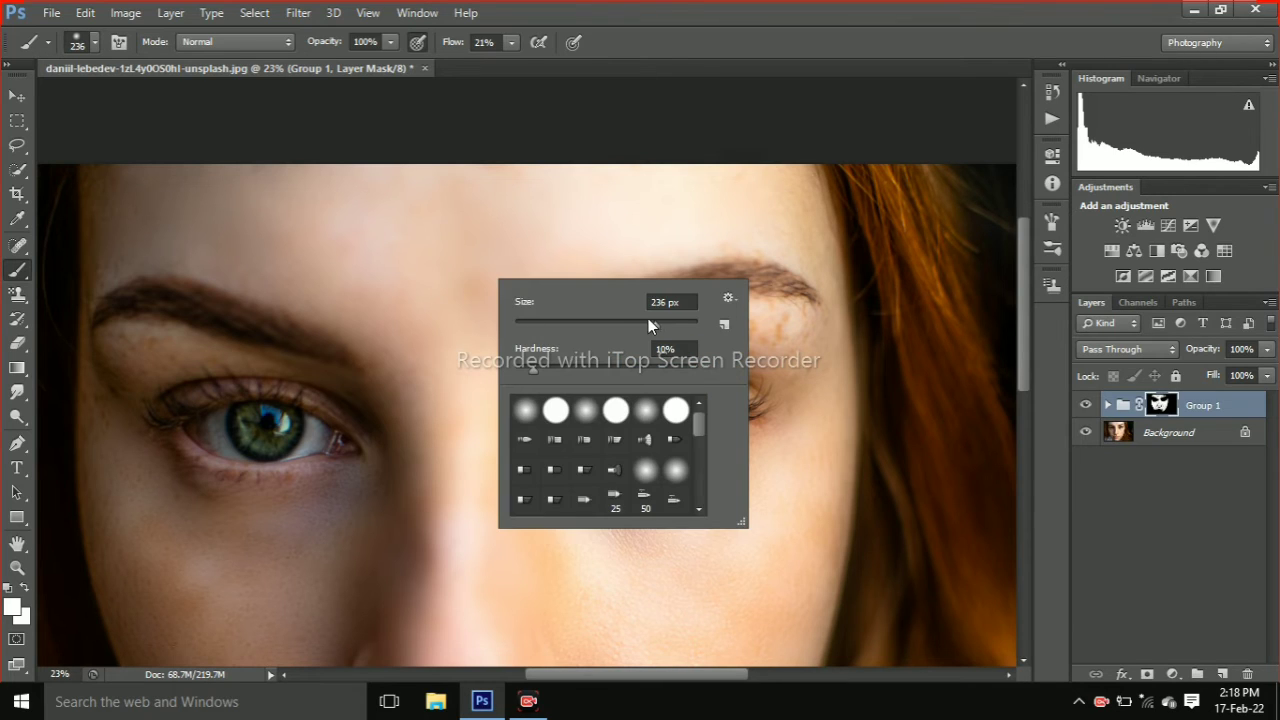
{"action": "mouse_move", "coordinate": [644, 322]}
{"action": "left_mouse_down"}
{"action": "mouse_move", "coordinate": [732, 329]}
{"action": "mouse_move", "coordinate": [675, 342]}
{"action": "mouse_move", "coordinate": [675, 330]}
{"action": "mouse_move", "coordinate": [757, 327]}
{"action": "mouse_move", "coordinate": [745, 327]}
{"action": "mouse_move", "coordinate": [786, 308]}
{"action": "mouse_move", "coordinate": [810, 333]}
{"action": "mouse_move", "coordinate": [736, 348]}
{"action": "mouse_move", "coordinate": [796, 336]}
{"action": "left_mouse_up"}
{"action": "left_click", "coordinate": [769, 313]}
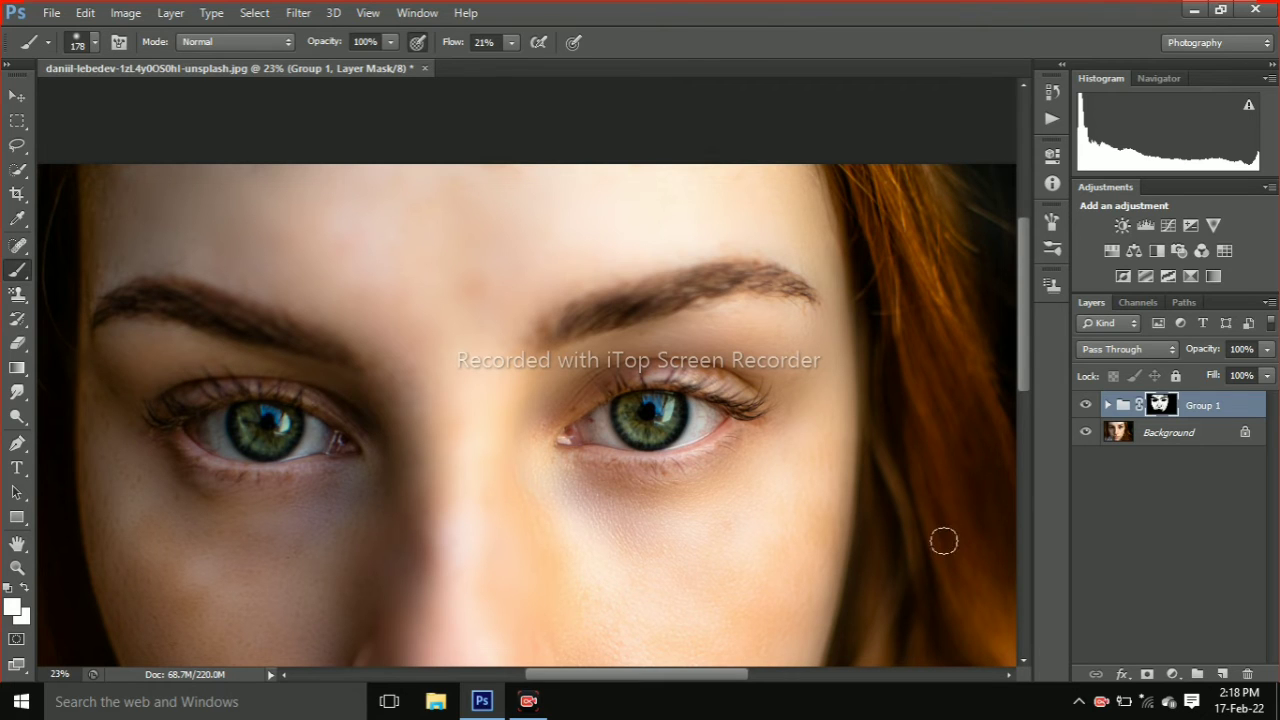
- Paint the group mask over the freckled chin with the 178 px brush and set the group's opacity to 100%
{"action": "left_click_drag", "start_coordinate": [1018, 379], "coordinate": [1020, 519]}
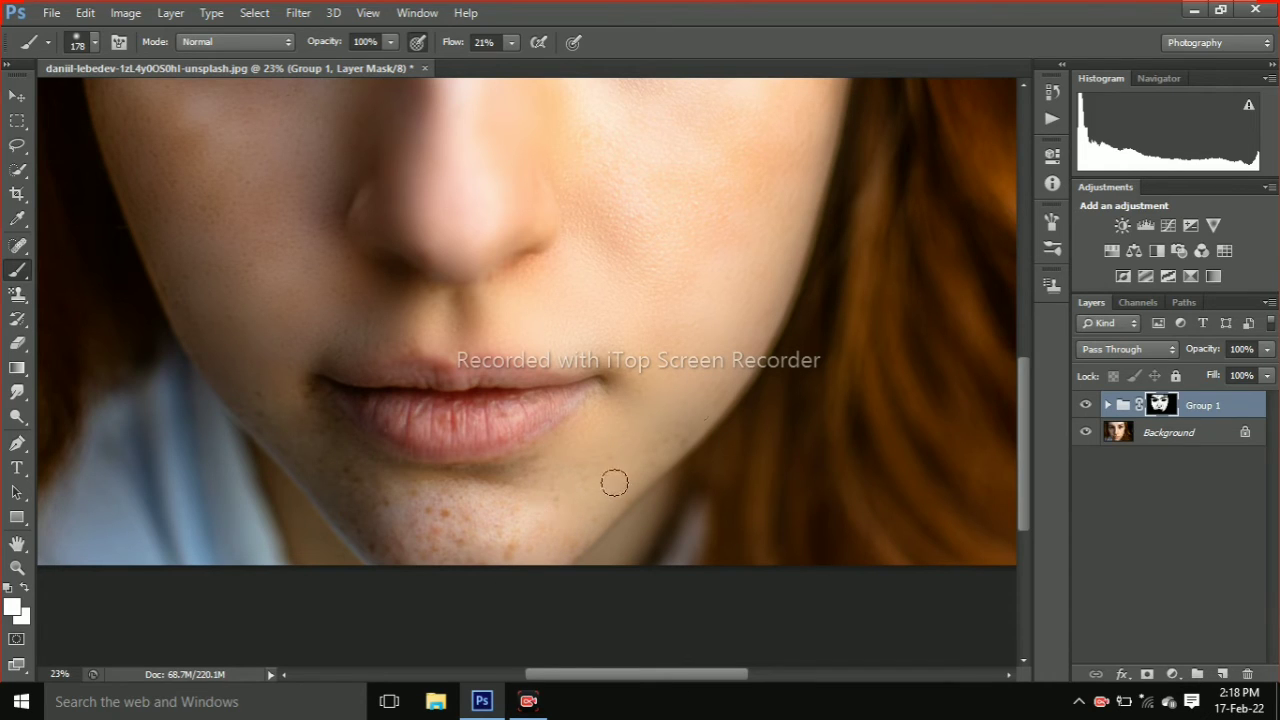
{"action": "mouse_move", "coordinate": [500, 530]}
{"action": "left_mouse_down"}
{"action": "mouse_move", "coordinate": [449, 522]}
{"action": "mouse_move", "coordinate": [397, 491]}
{"action": "mouse_move", "coordinate": [475, 511]}
{"action": "mouse_move", "coordinate": [401, 520]}
{"action": "mouse_move", "coordinate": [490, 538]}
{"action": "mouse_move", "coordinate": [448, 507]}
{"action": "mouse_move", "coordinate": [483, 493]}
{"action": "mouse_move", "coordinate": [430, 525]}
{"action": "mouse_move", "coordinate": [463, 555]}
{"action": "mouse_move", "coordinate": [547, 541]}
{"action": "mouse_move", "coordinate": [493, 561]}
{"action": "mouse_move", "coordinate": [571, 496]}
{"action": "mouse_move", "coordinate": [529, 550]}
{"action": "mouse_move", "coordinate": [371, 502]}
{"action": "left_mouse_up"}
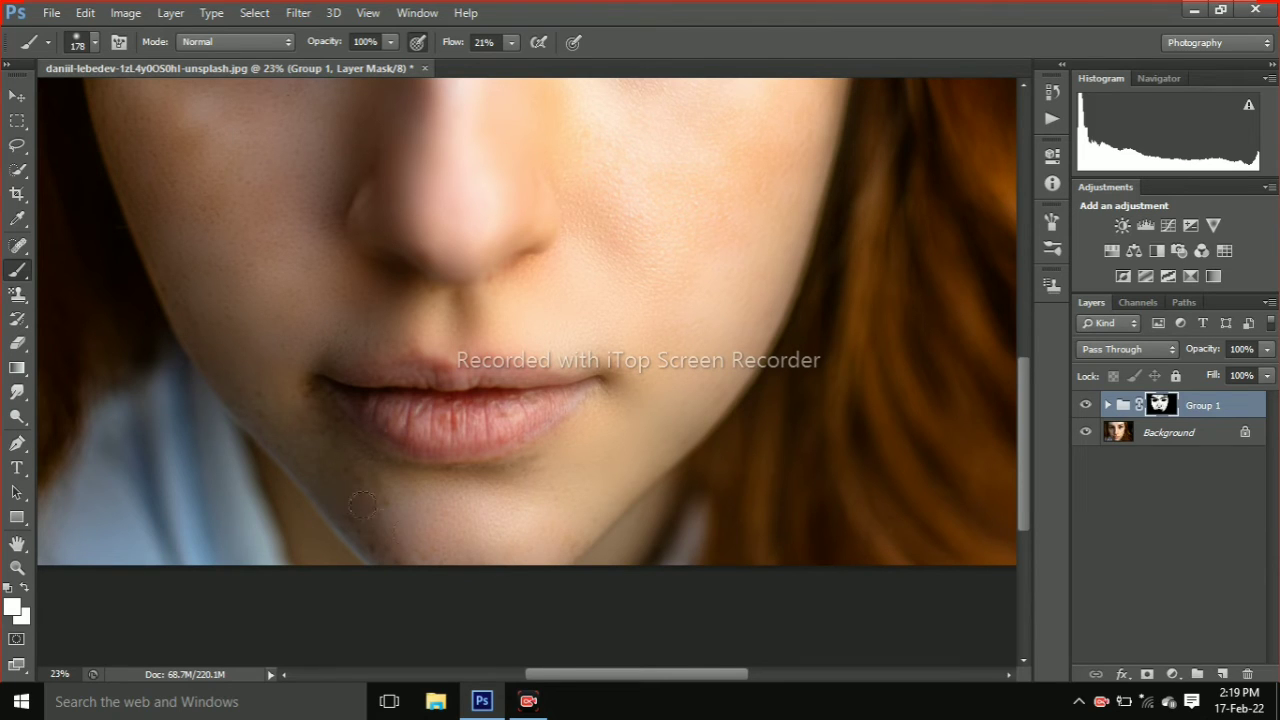
{"action": "left_click", "coordinate": [1267, 349]}
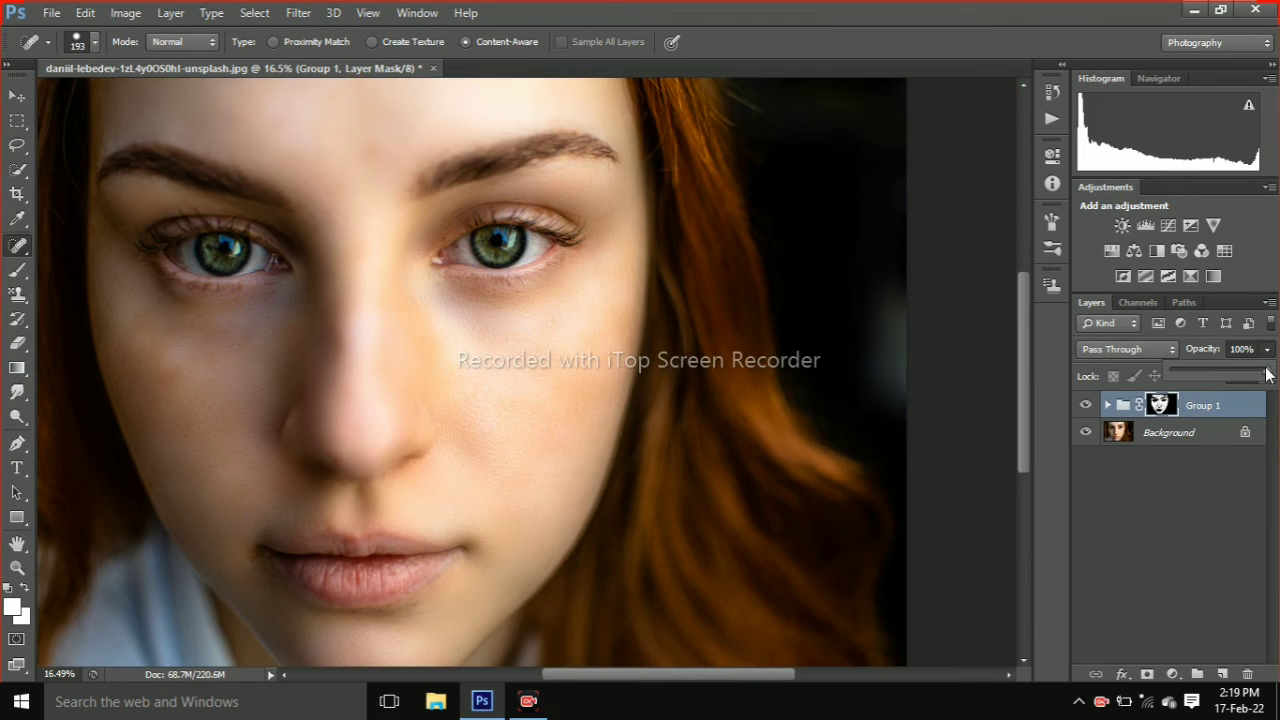
{"action": "mouse_move", "coordinate": [1266, 370]}
{"action": "left_mouse_down"}
{"action": "mouse_move", "coordinate": [1171, 372]}
{"action": "mouse_move", "coordinate": [1275, 372]}
{"action": "left_mouse_up"}
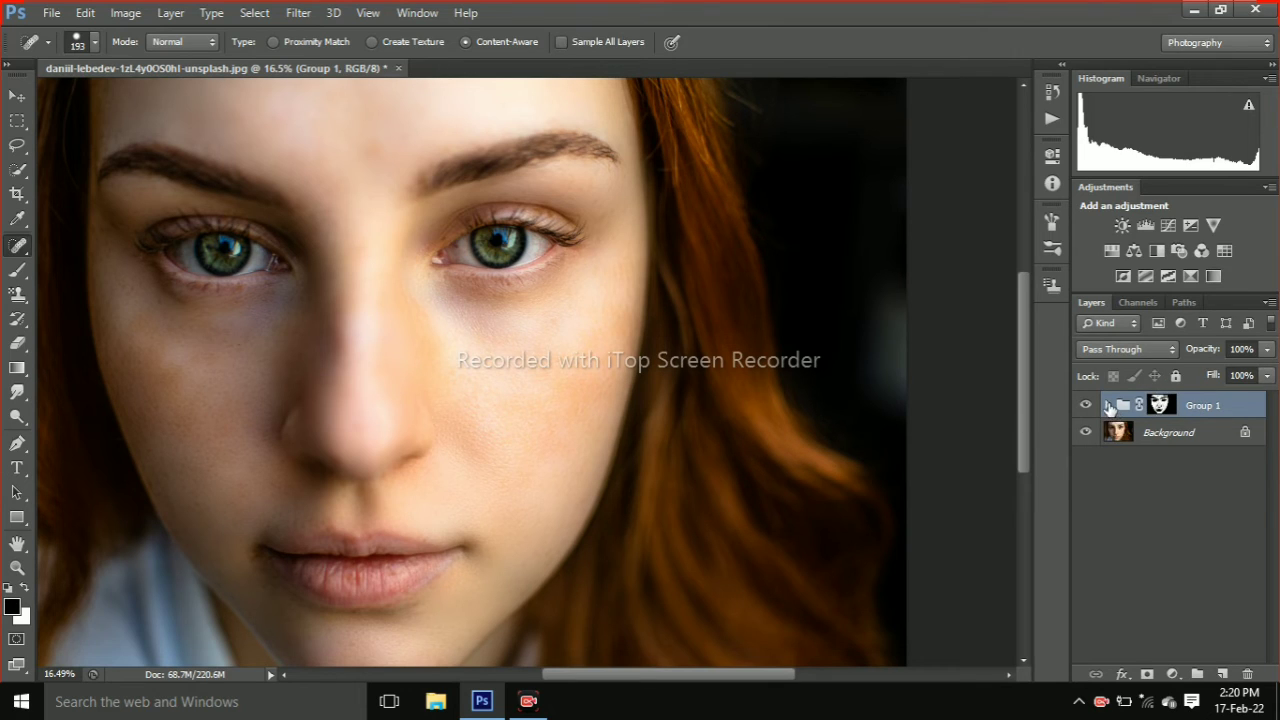
- Expand the group and increase the High Pass radius on the upper copy layer
{"action": "left_click", "coordinate": [1108, 406]}
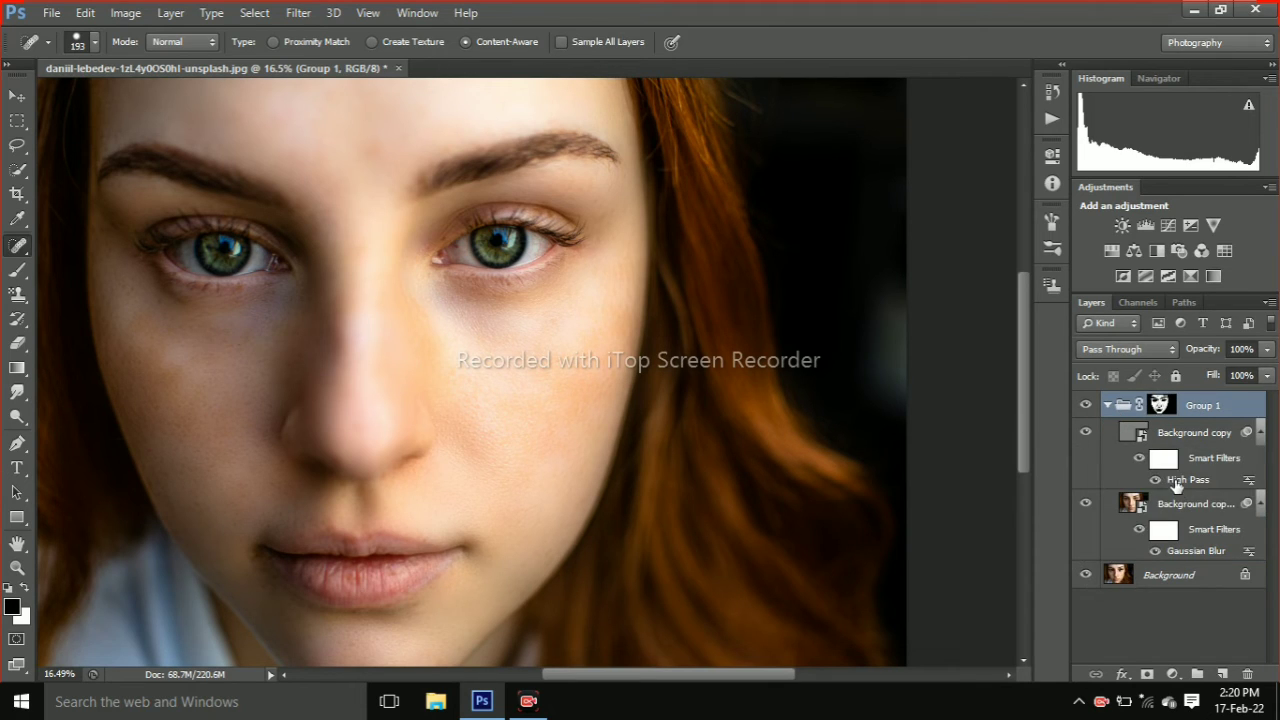
{"action": "double_click", "coordinate": [1176, 485]}
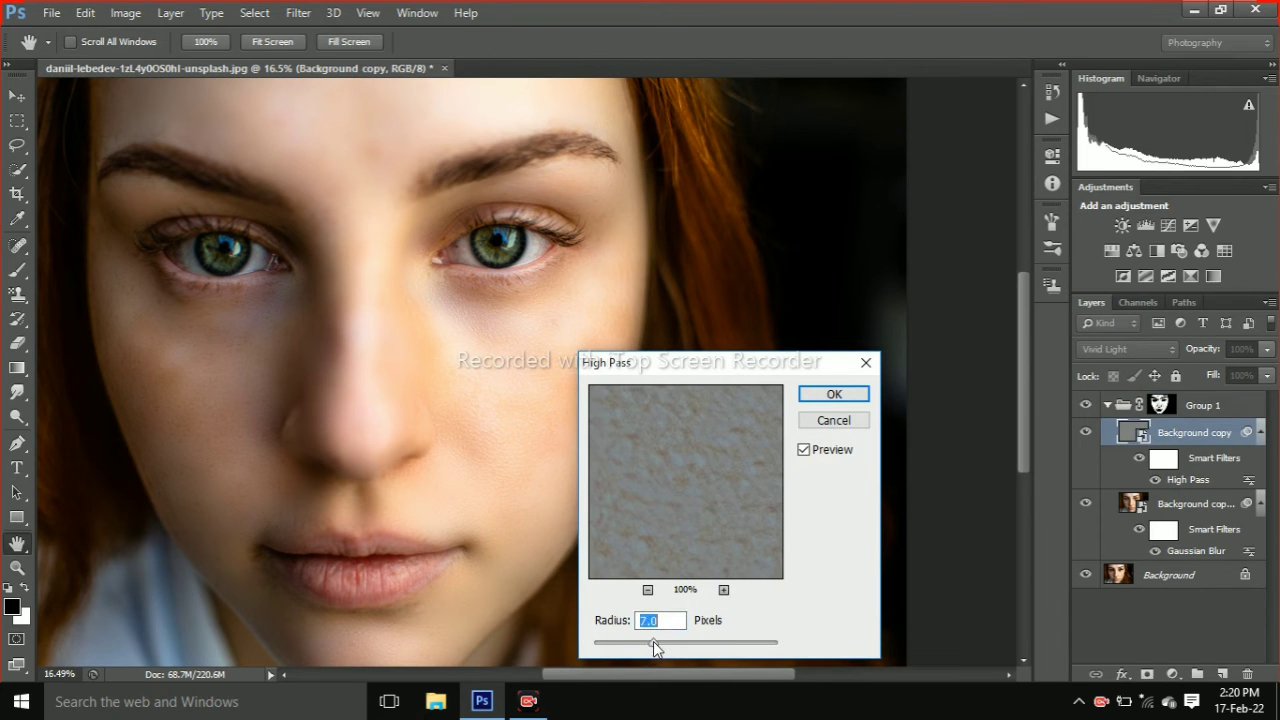
{"action": "left_click_drag", "start_coordinate": [655, 640], "coordinate": [669, 637]}
{"action": "left_click", "coordinate": [834, 395]}
{"action": "key", "text": "j"}
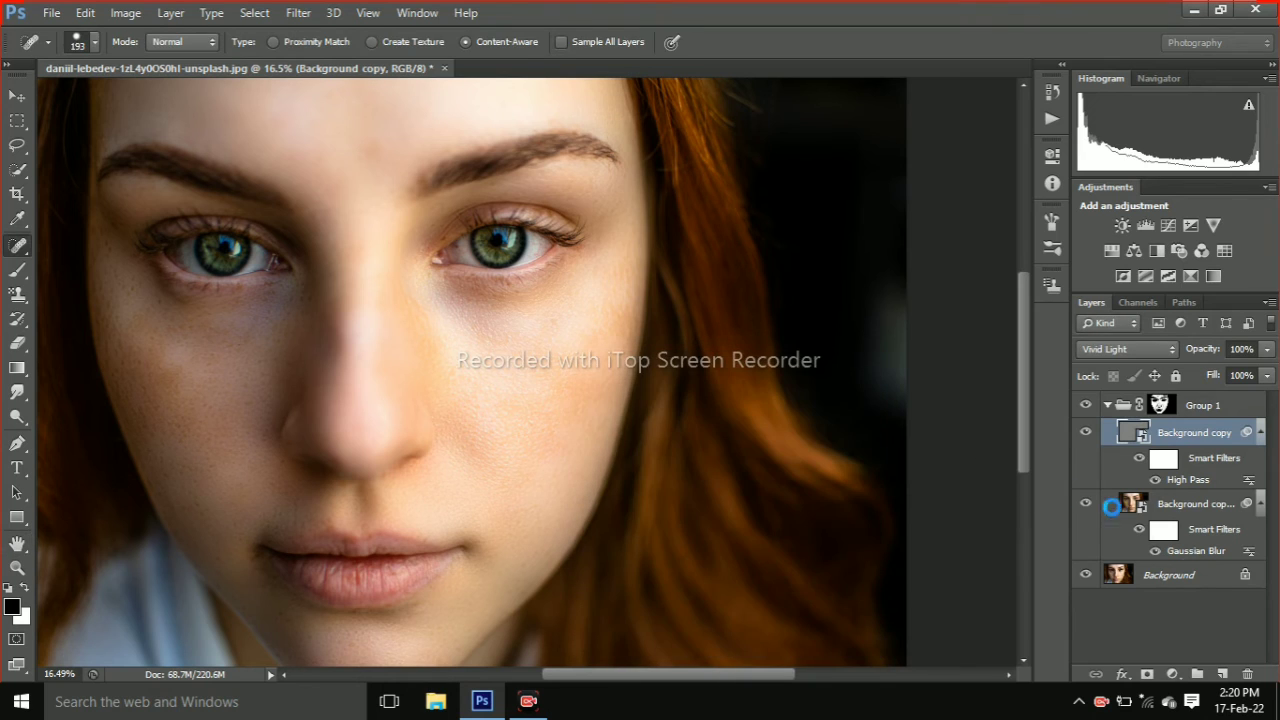
- Set the Gaussian Blur radius of the lower copy layer's smart filter to 114.8 pixels
{"action": "double_click", "coordinate": [1190, 551]}
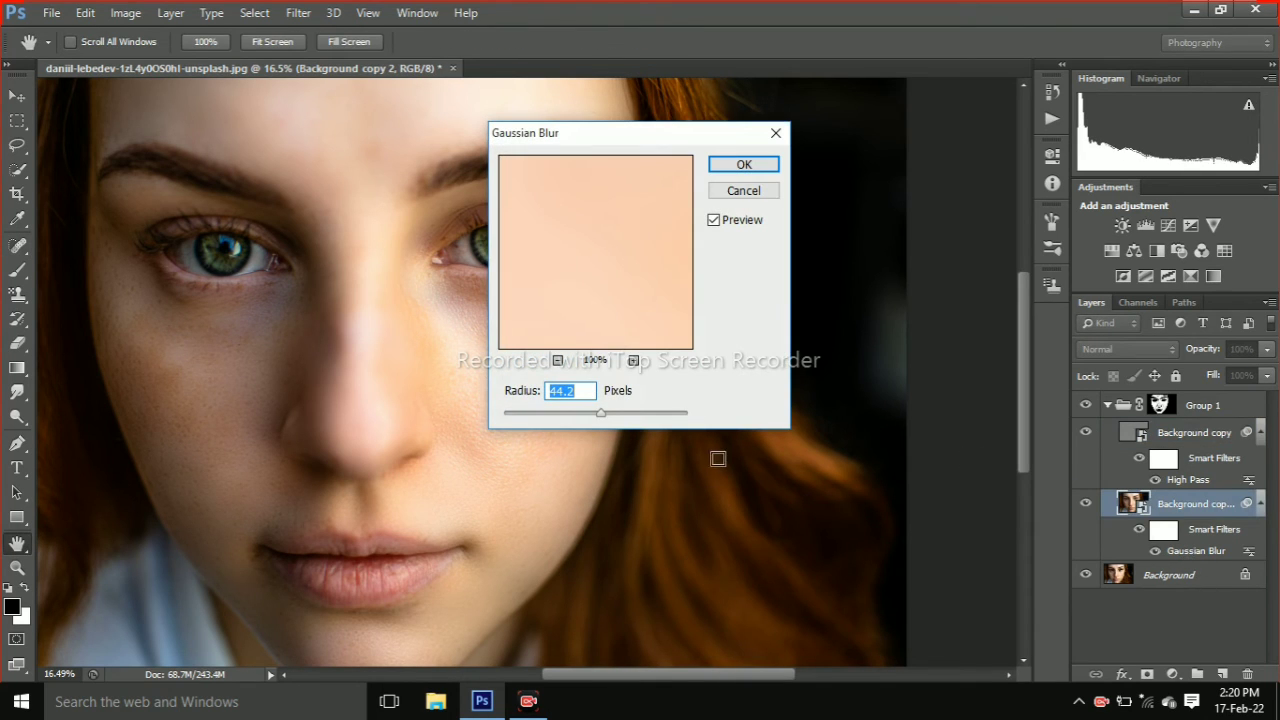
{"action": "left_click_drag", "start_coordinate": [595, 412], "coordinate": [627, 413]}
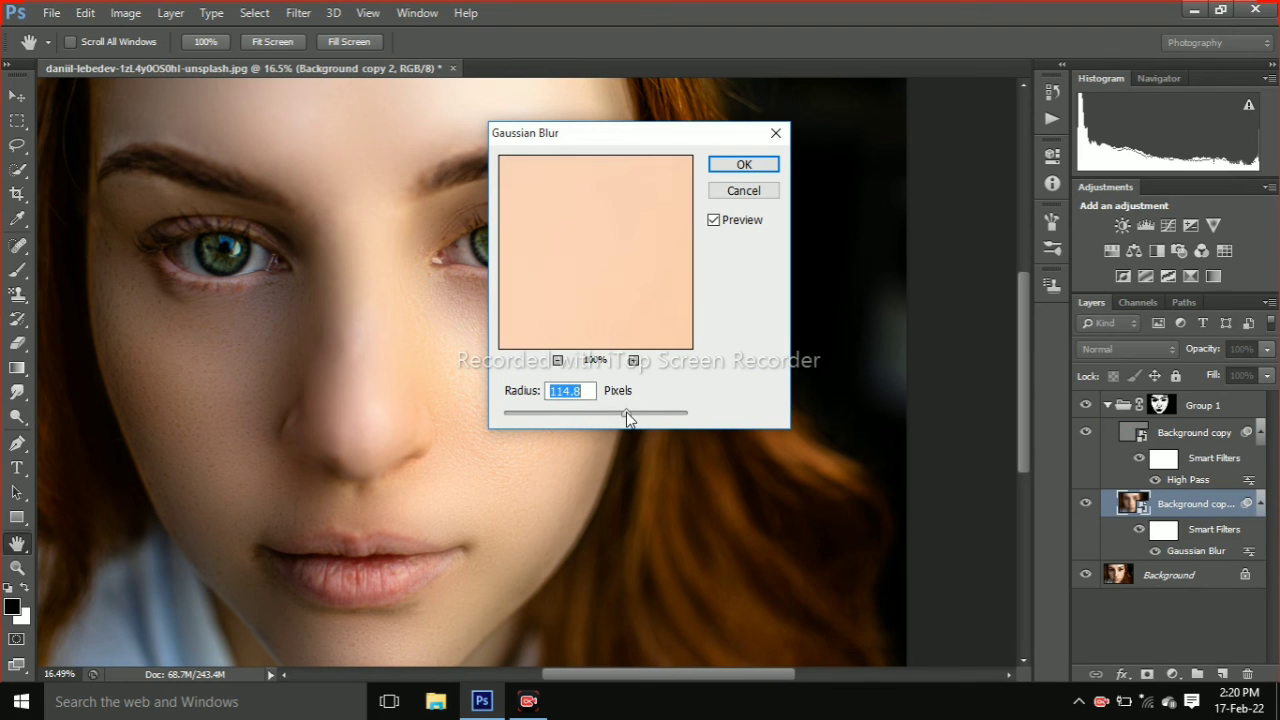
{"action": "left_click", "coordinate": [745, 164]}
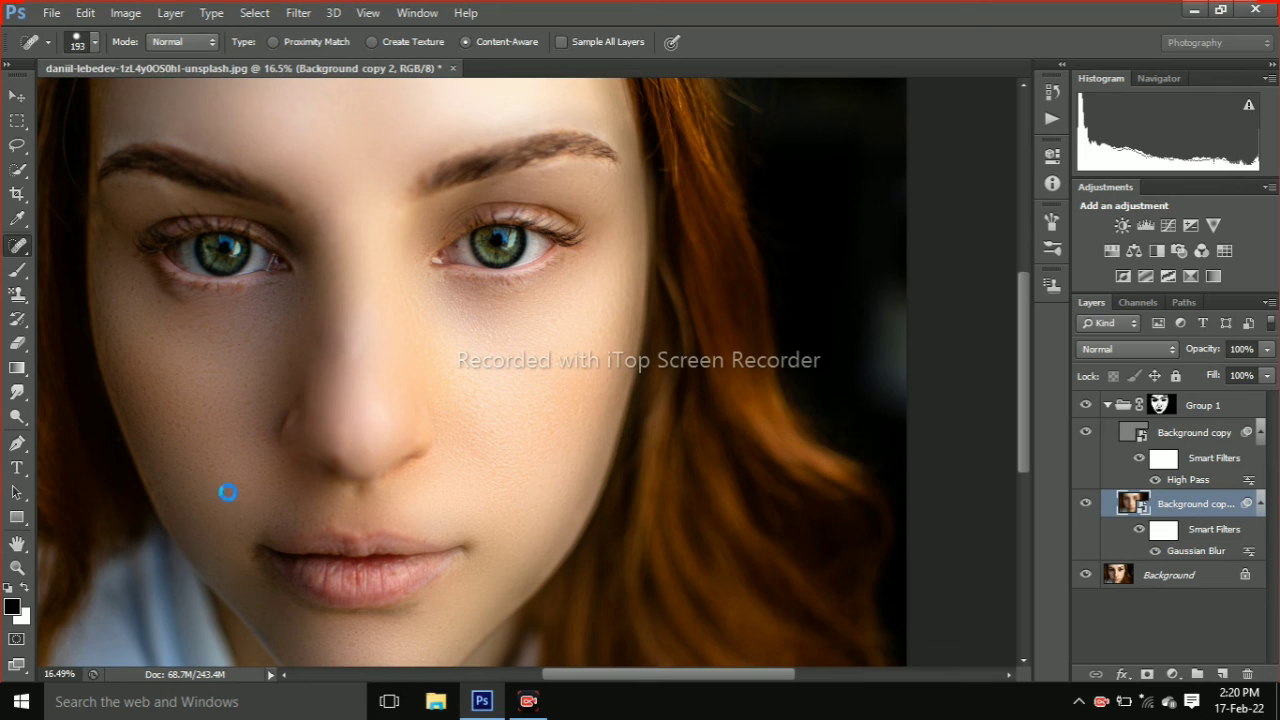
- Lower the opacity of the Gaussian Blur copy layer to 91%
{"action": "left_click", "coordinate": [17, 567]}
{"action": "mouse_move", "coordinate": [480, 477]}
{"action": "left_mouse_down"}
{"action": "mouse_move", "coordinate": [446, 478]}
{"action": "mouse_move", "coordinate": [480, 486]}
{"action": "left_mouse_up"}
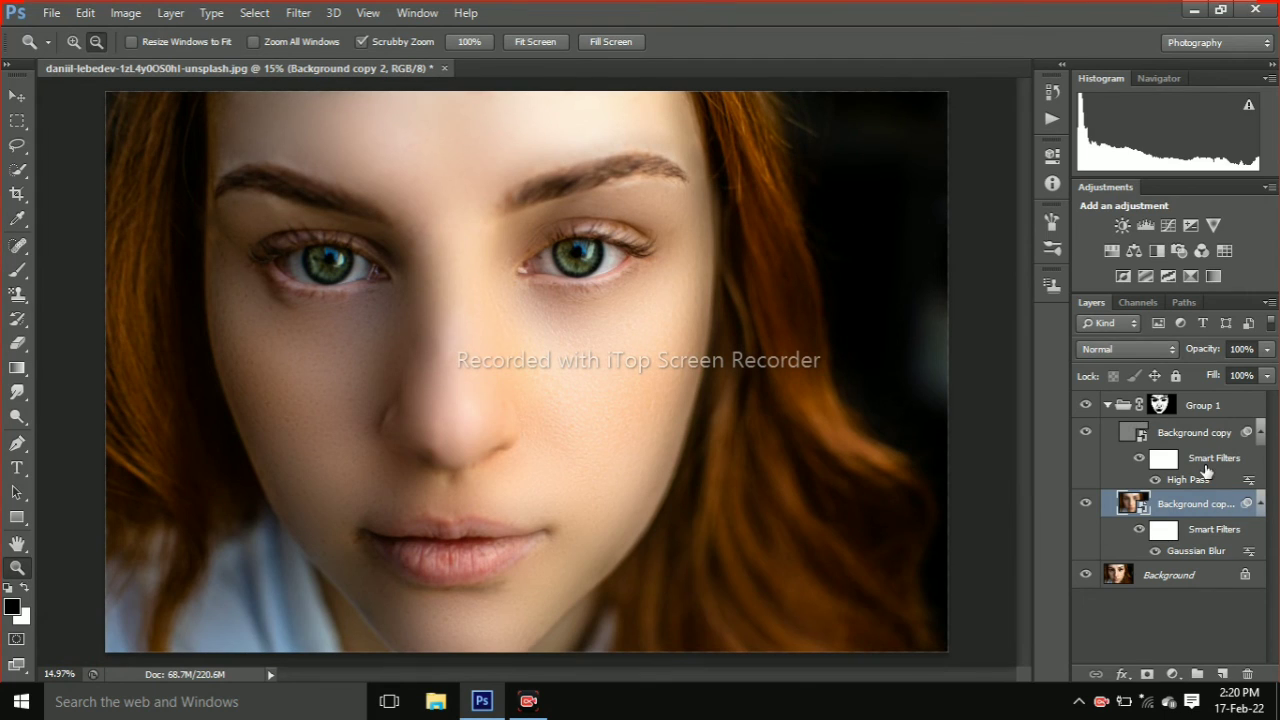
{"action": "left_click", "coordinate": [1267, 349]}
{"action": "left_click_drag", "start_coordinate": [1264, 373], "coordinate": [1261, 375]}
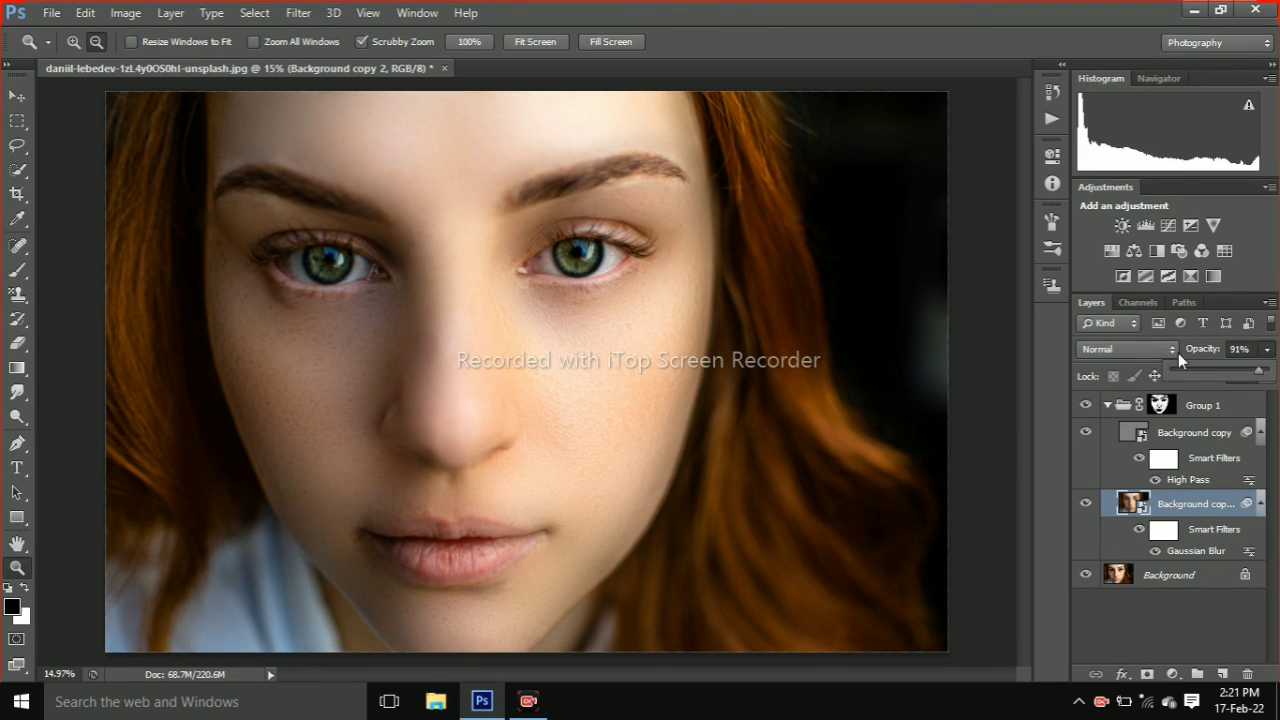
- Hide the retouching group and show it again to compare the original skin with the smoothed version
{"action": "left_click", "coordinate": [1085, 407]}
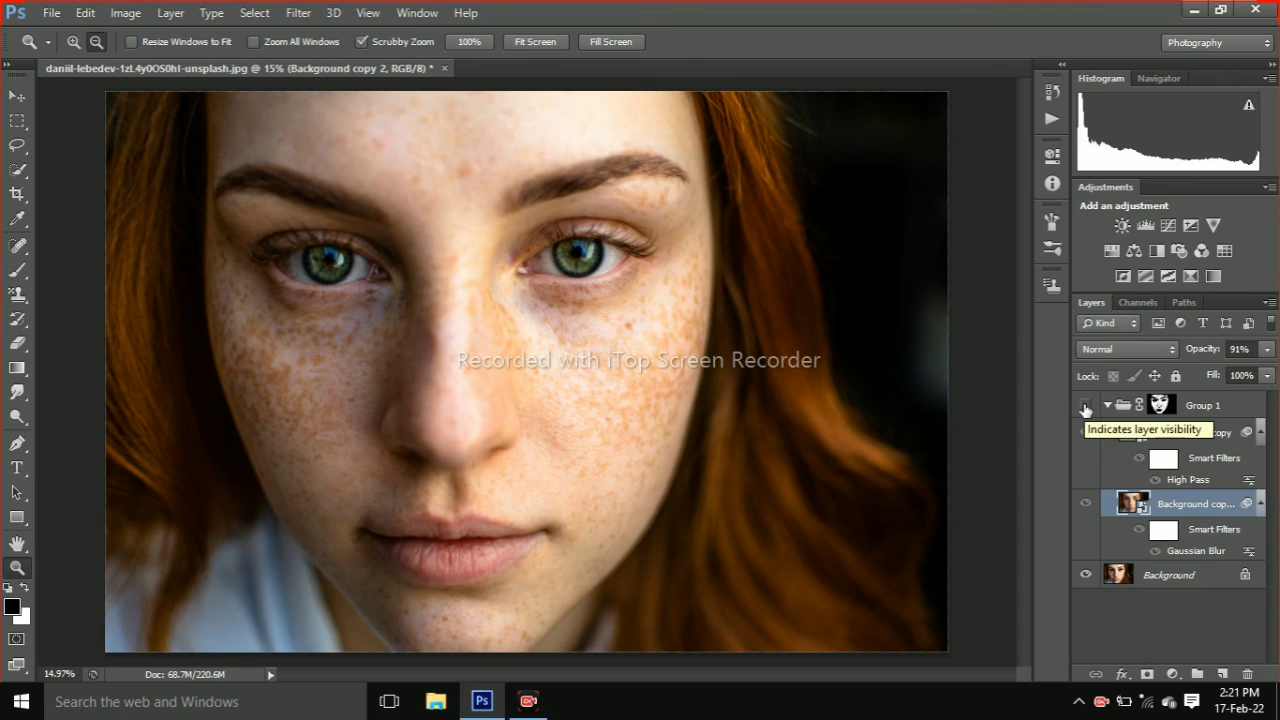
{"action": "left_click", "coordinate": [1085, 407]}
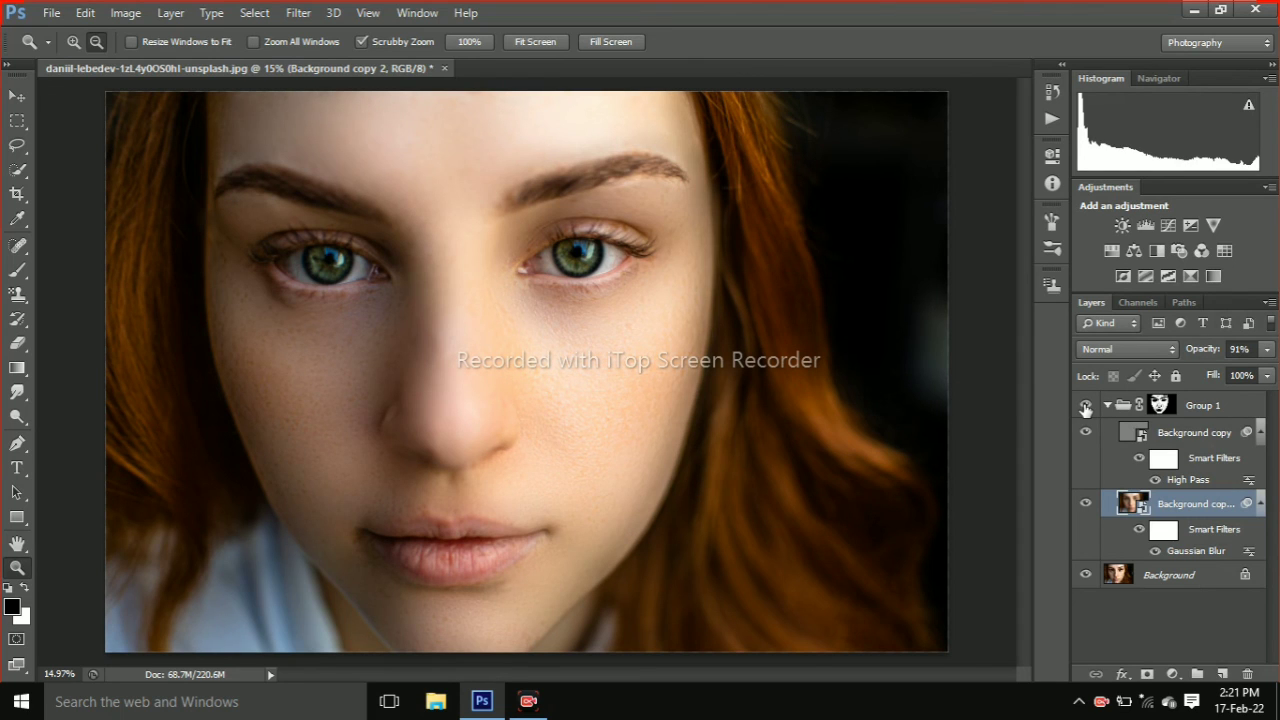
{"action": "left_click", "coordinate": [1100, 704]}
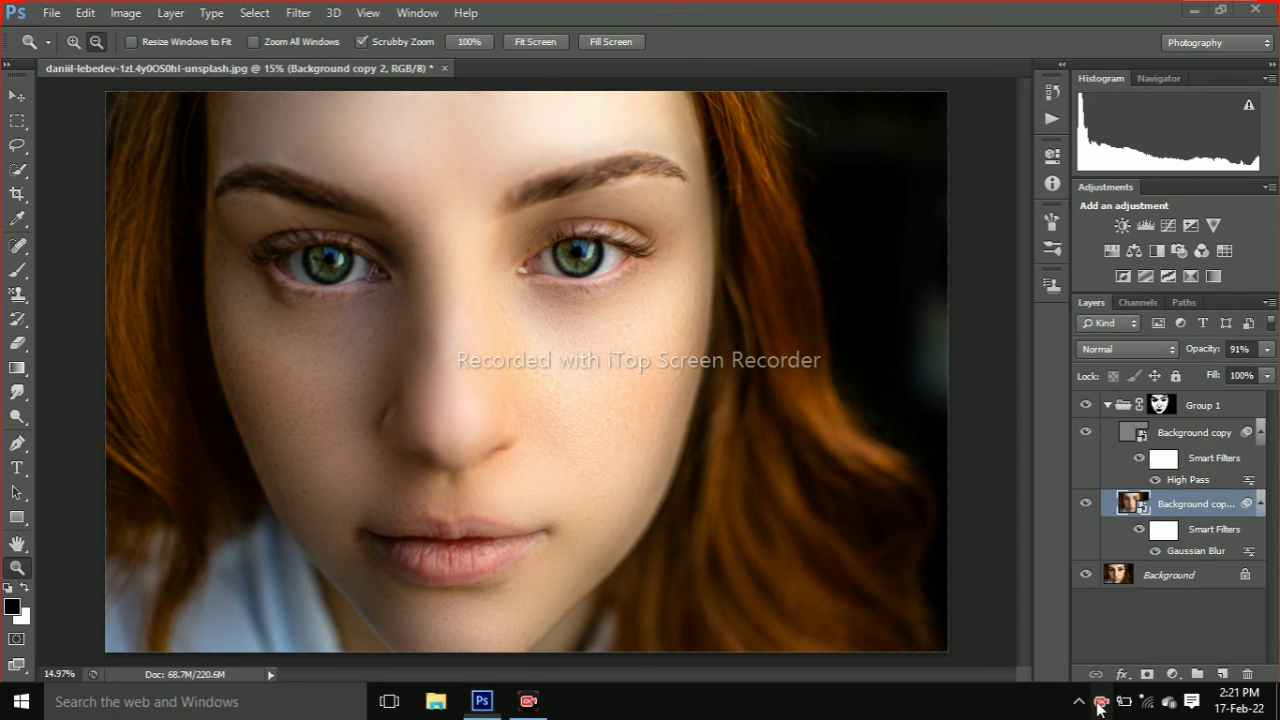